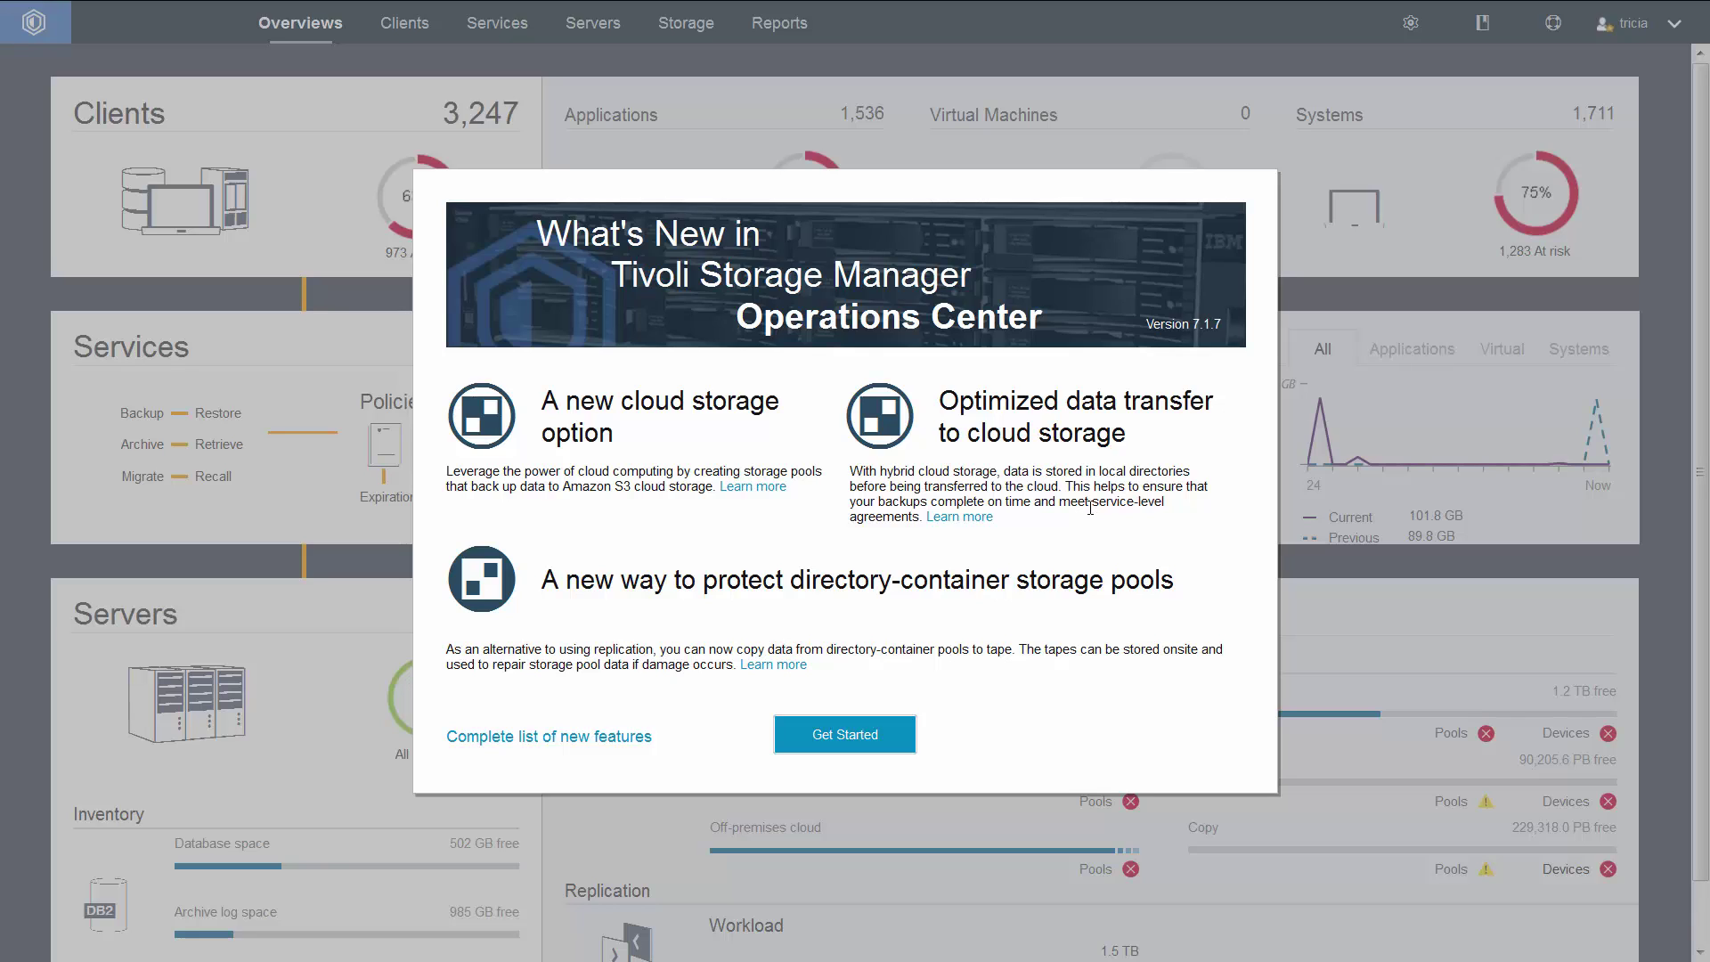
Step: Dismiss the what's new overview and go to the Storage Pools list
left_click(843, 735)
mouse_move(684, 27)
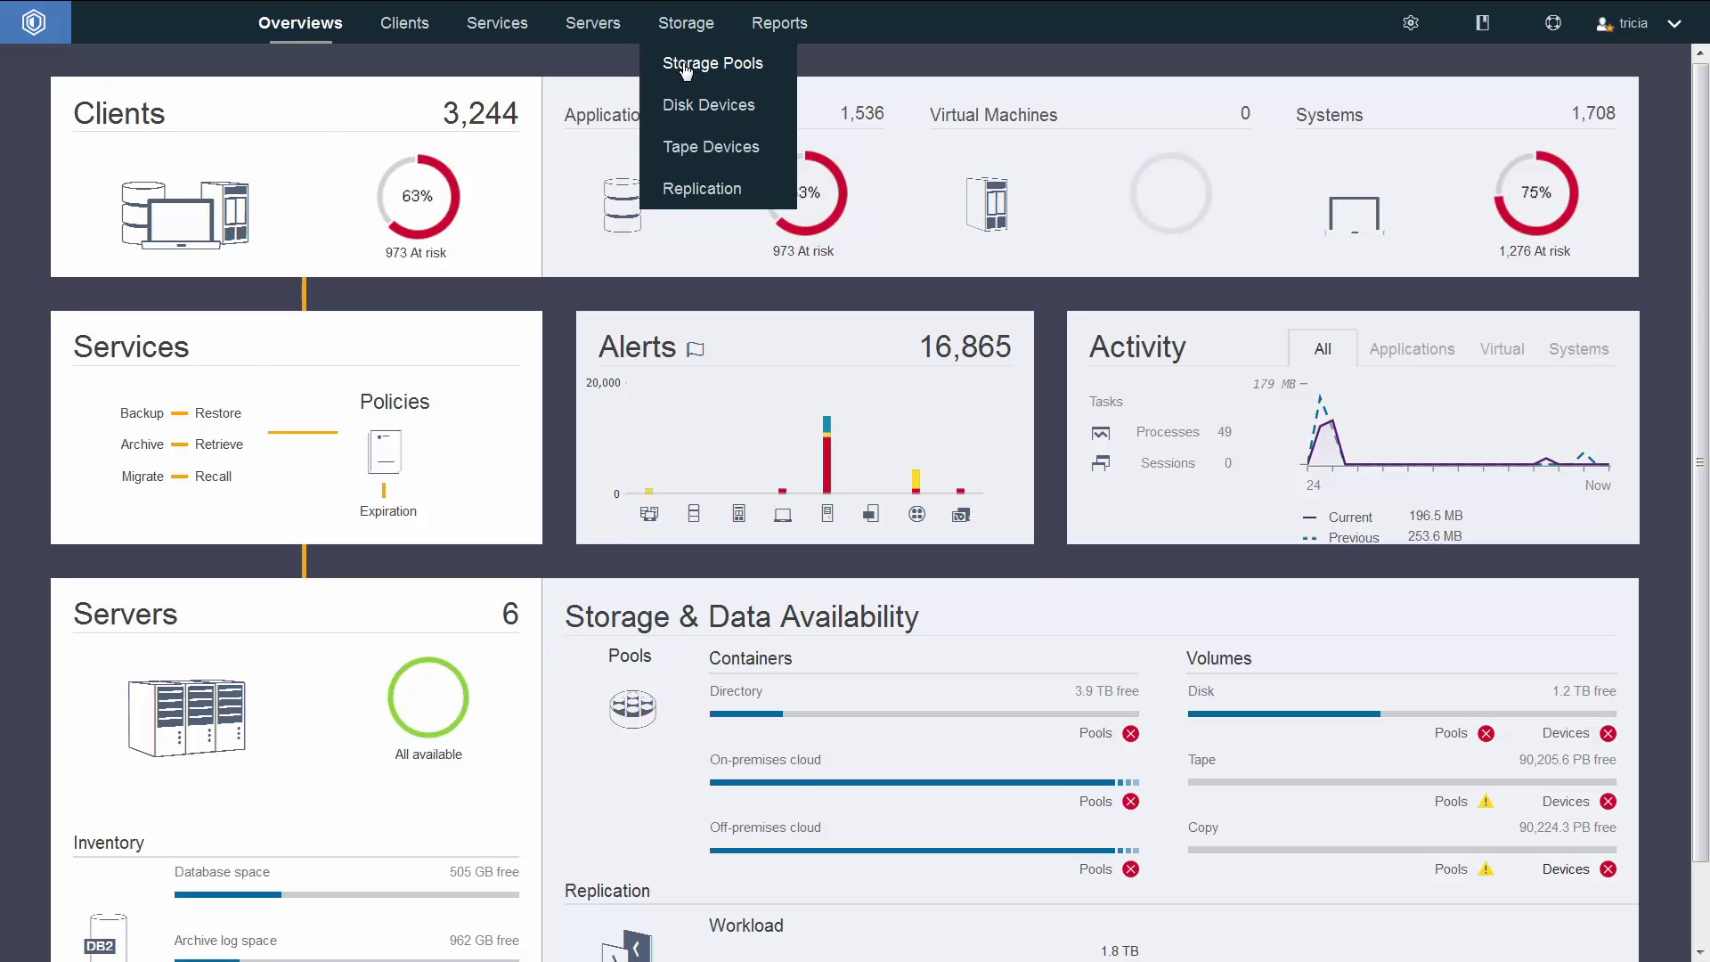
left_click(686, 64)
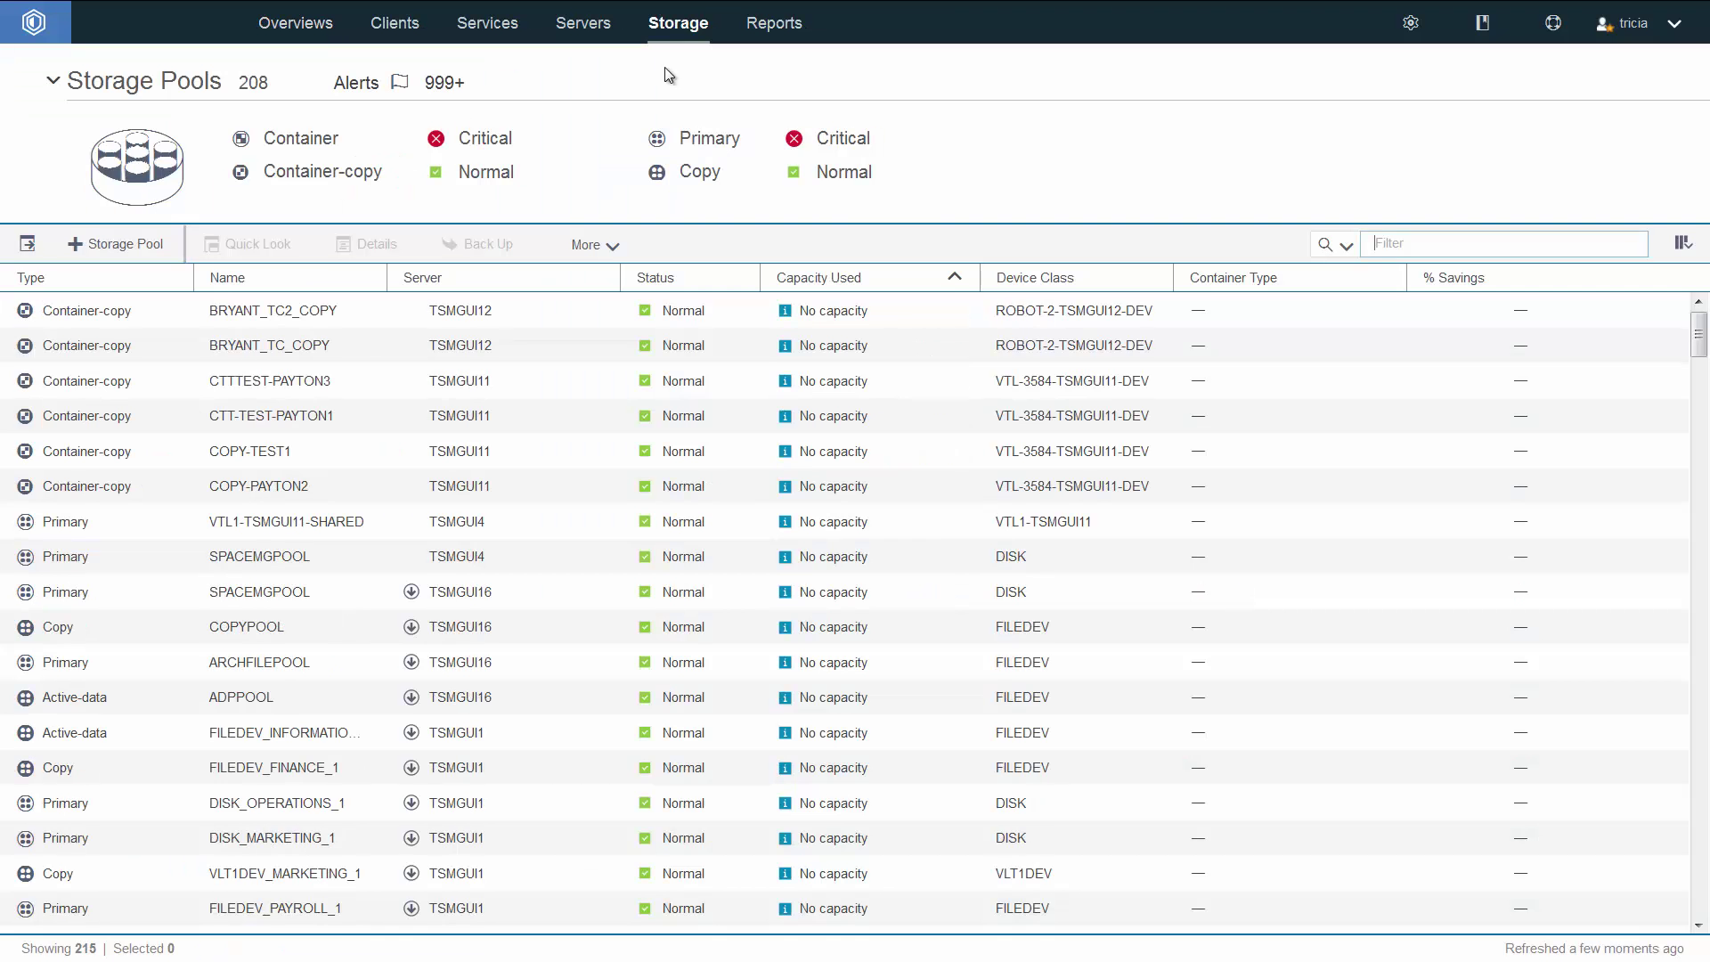
Step: Start a new storage pool named s3-cloud with the Off-premises cloud type
left_click(101, 253)
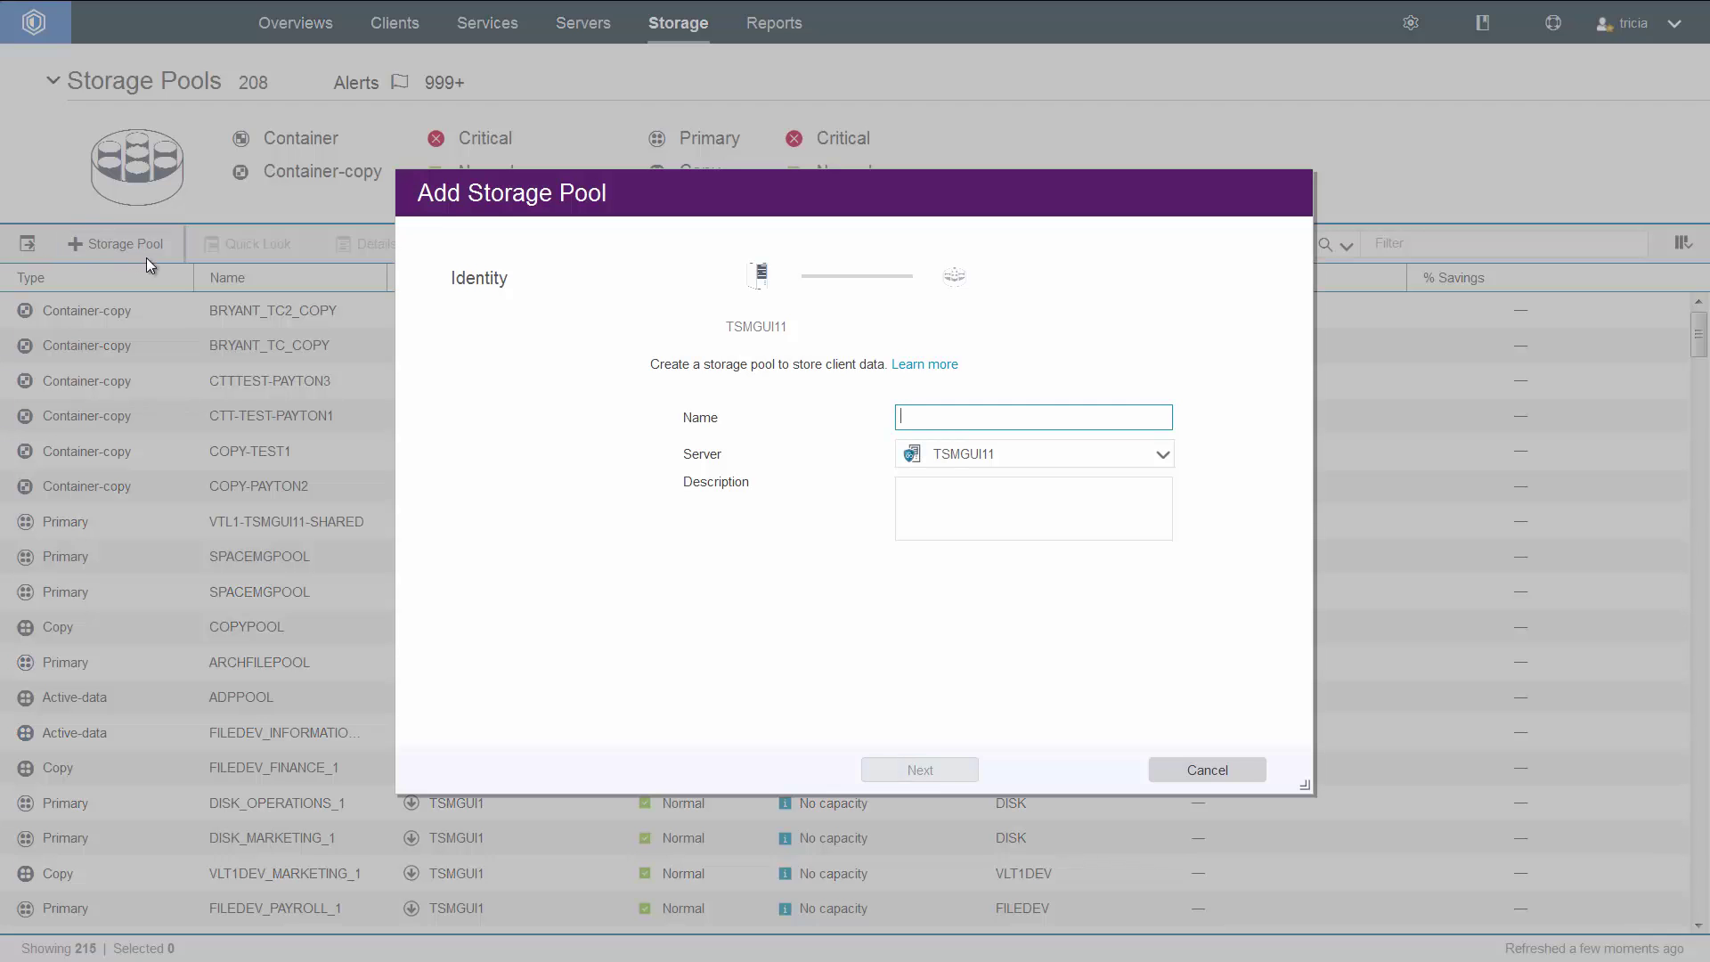
type("s3-cloud")
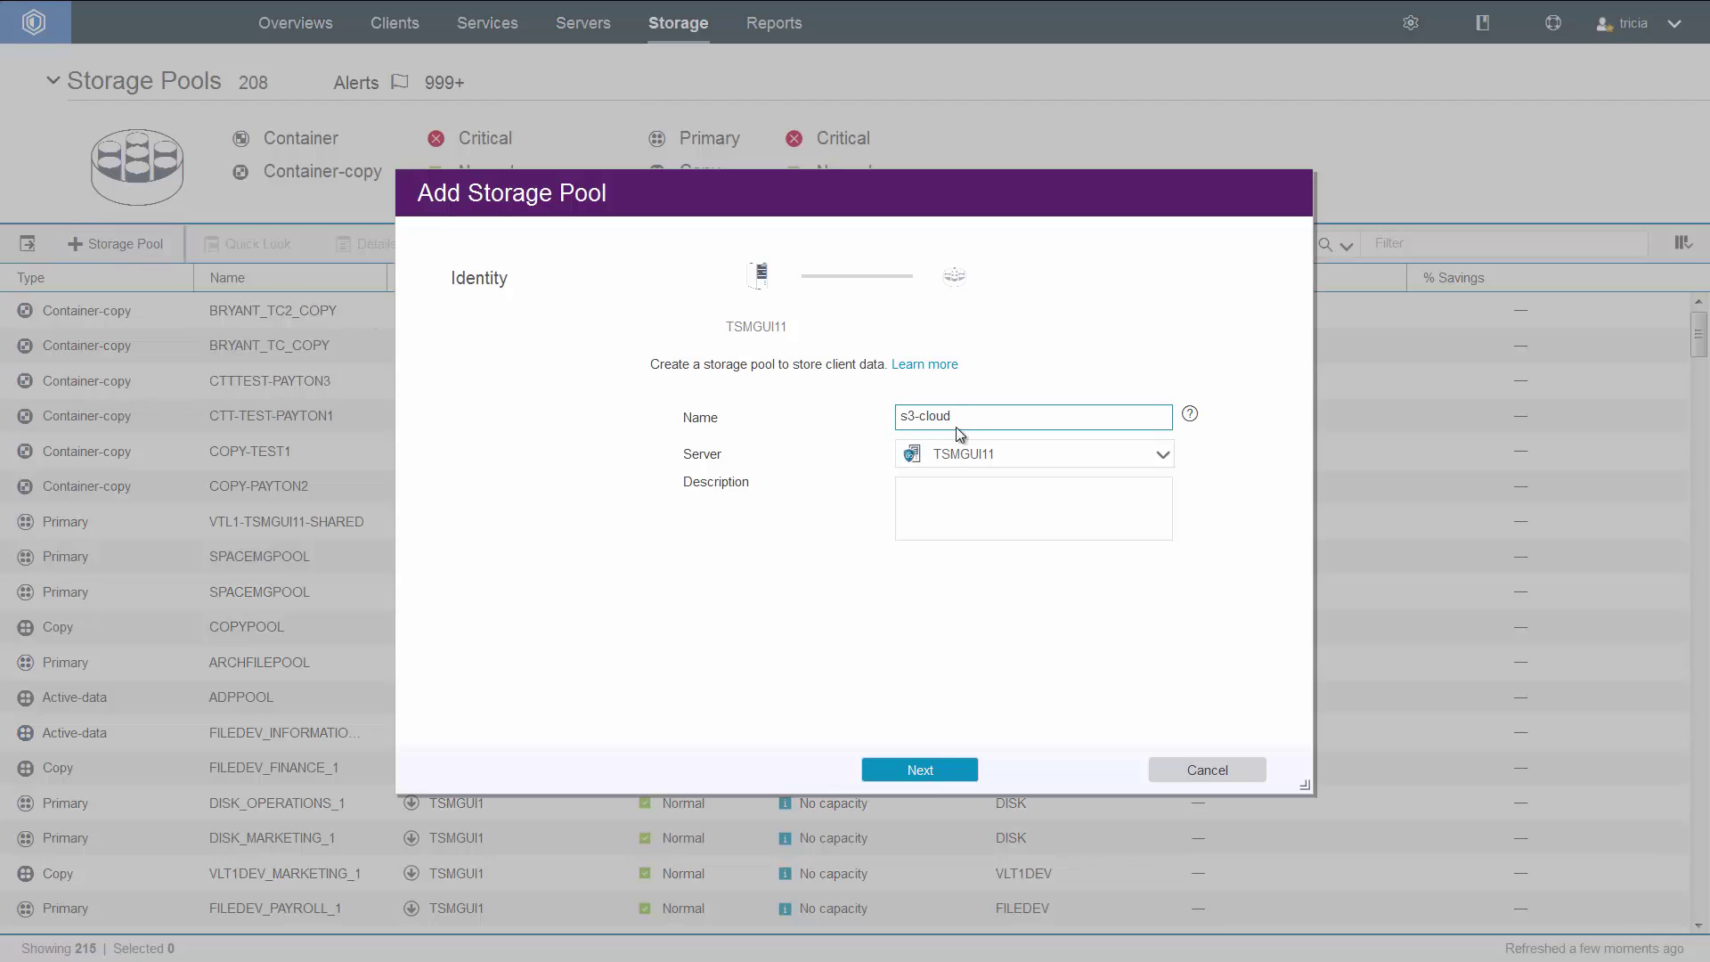
left_click(927, 766)
left_click(658, 606)
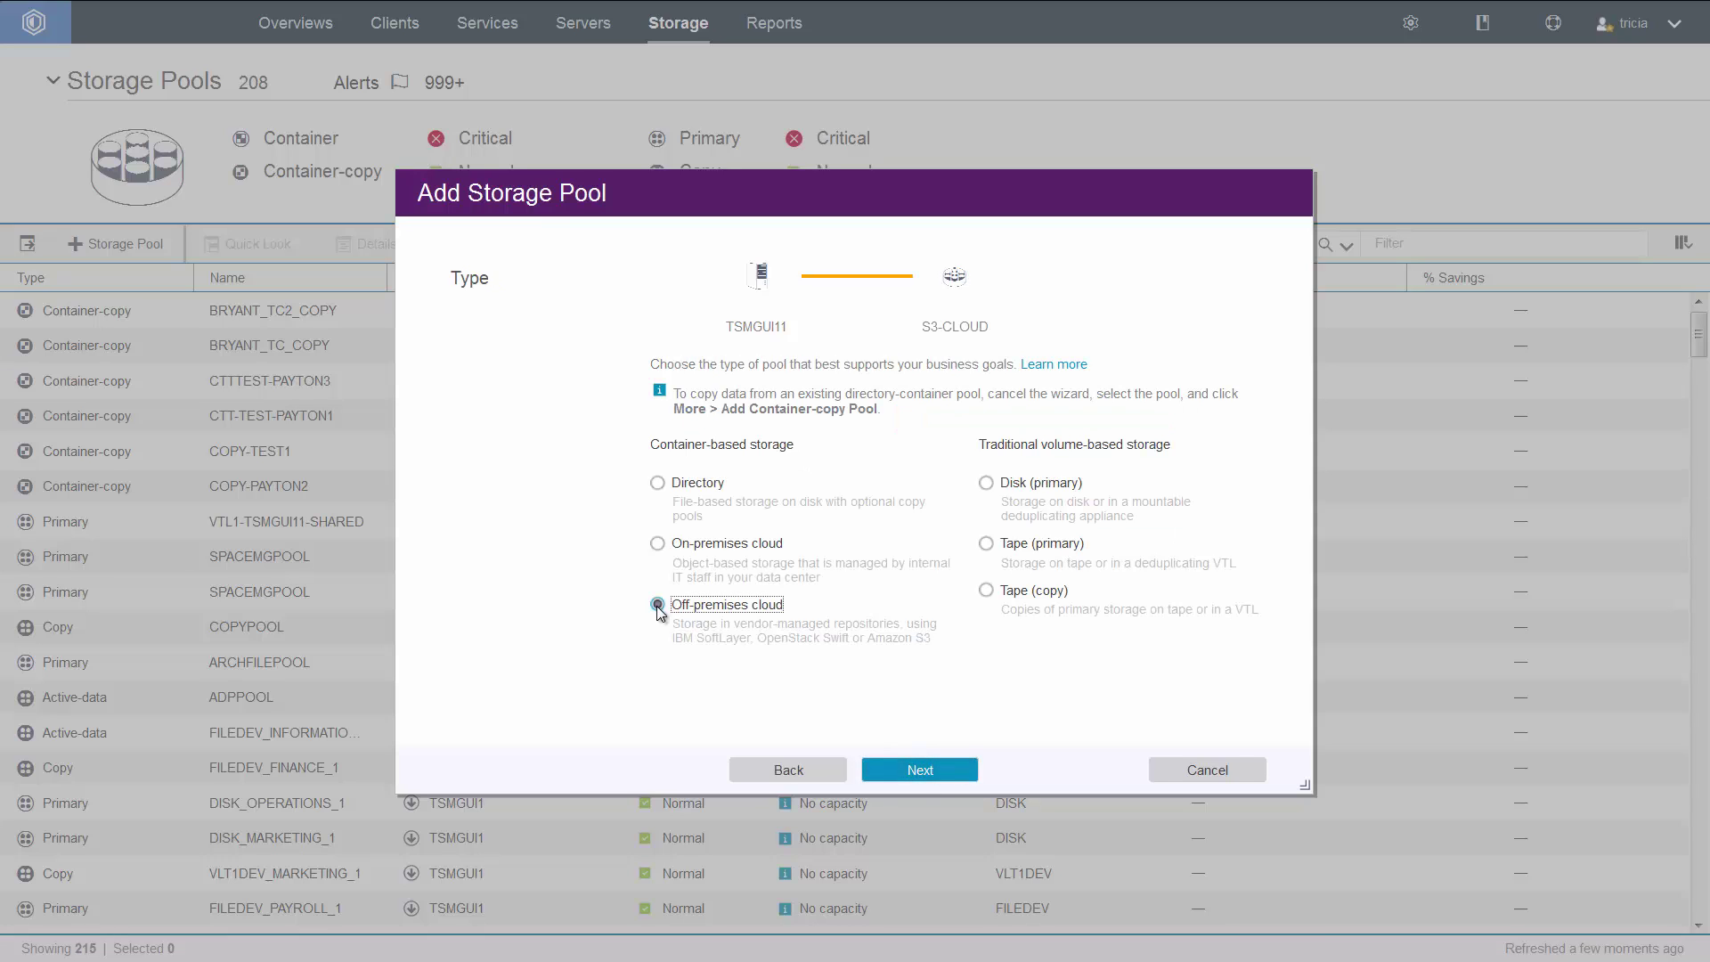
Step: Keep encryption on and use Amazon S3, the account's user name and password, and US West (N. California)
left_click(920, 771)
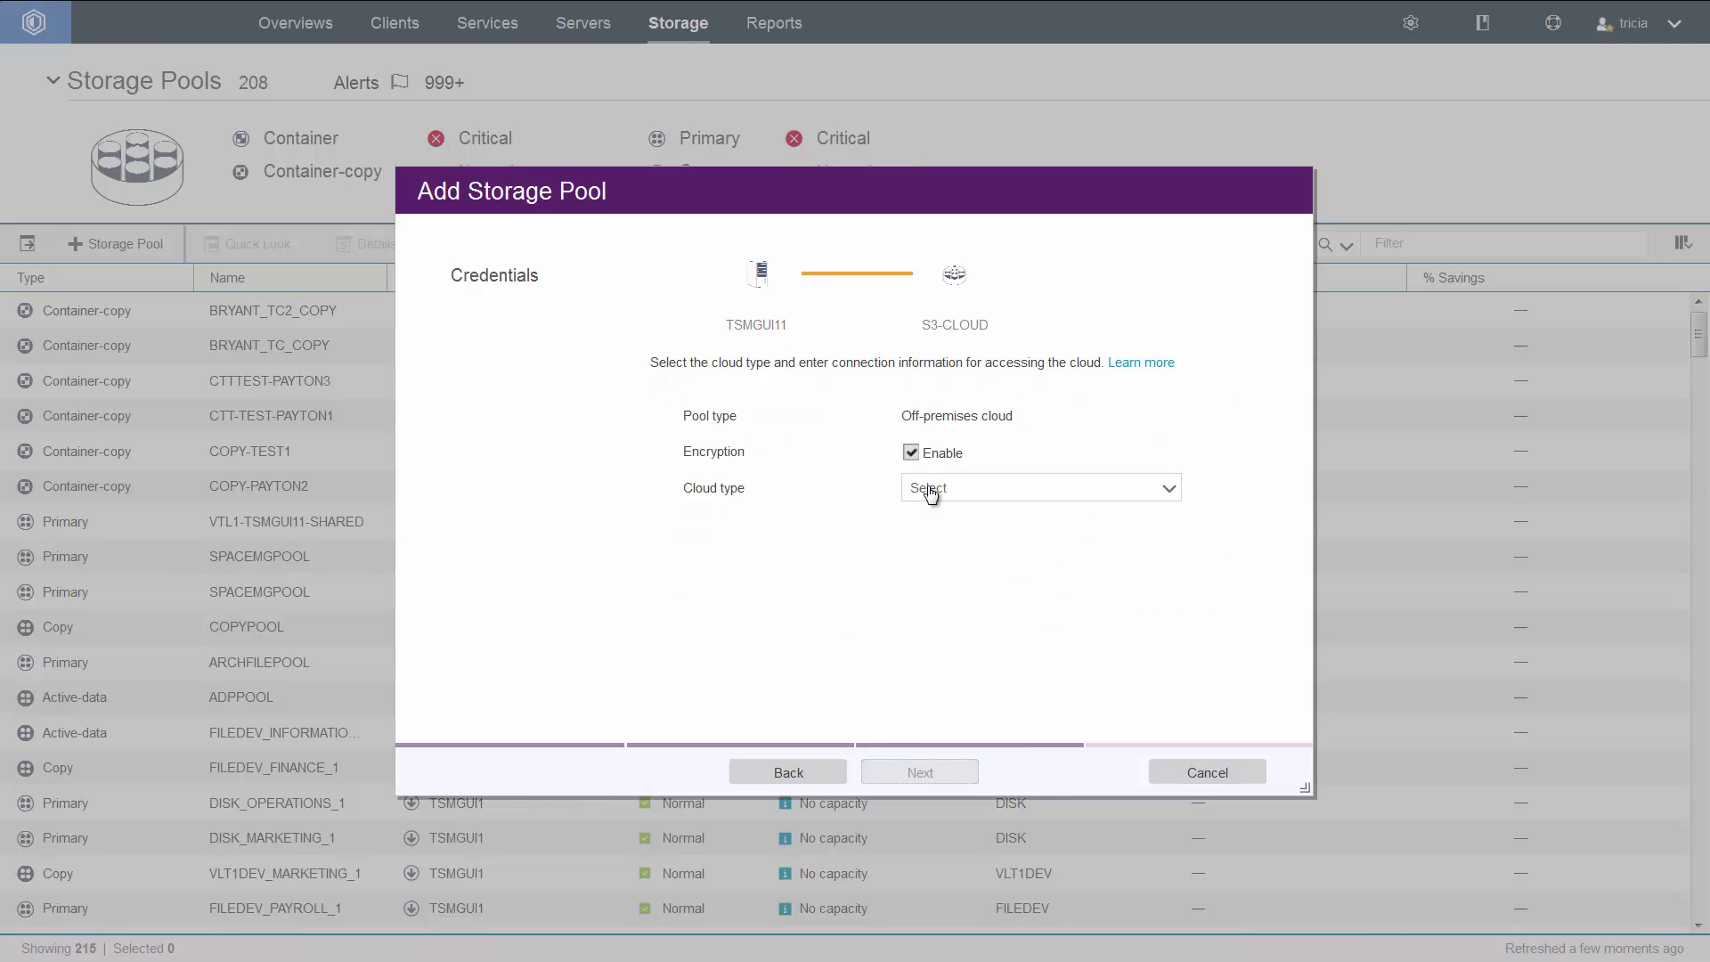
left_click(931, 496)
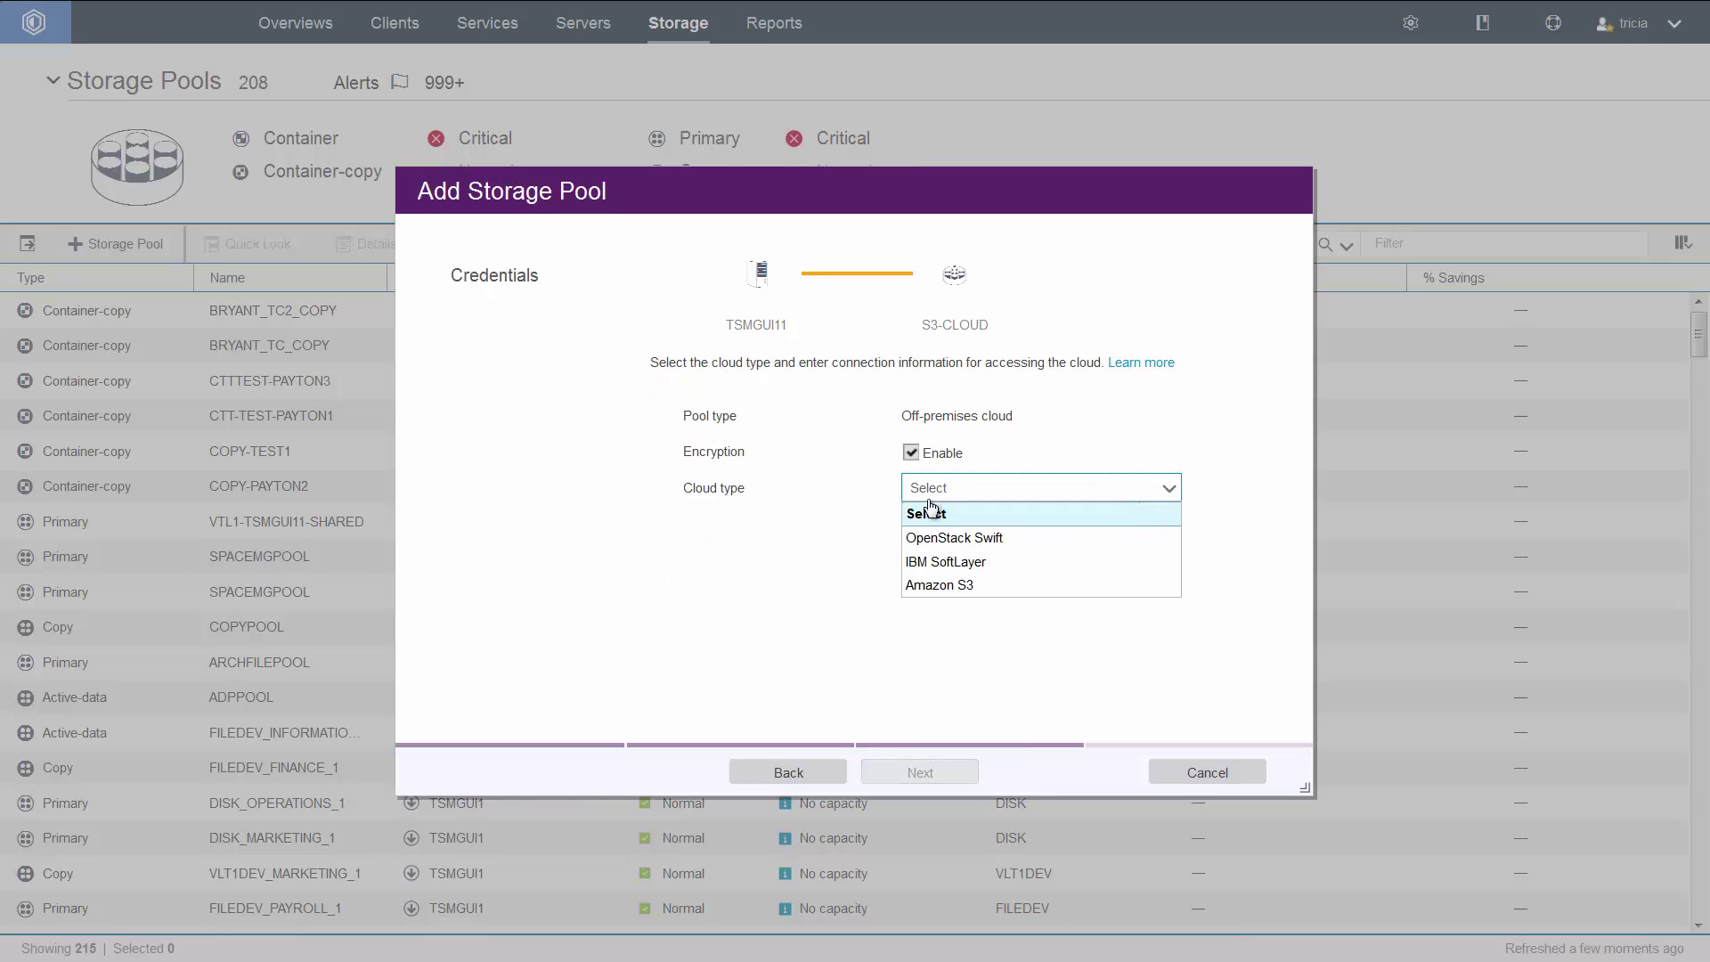
left_click(927, 586)
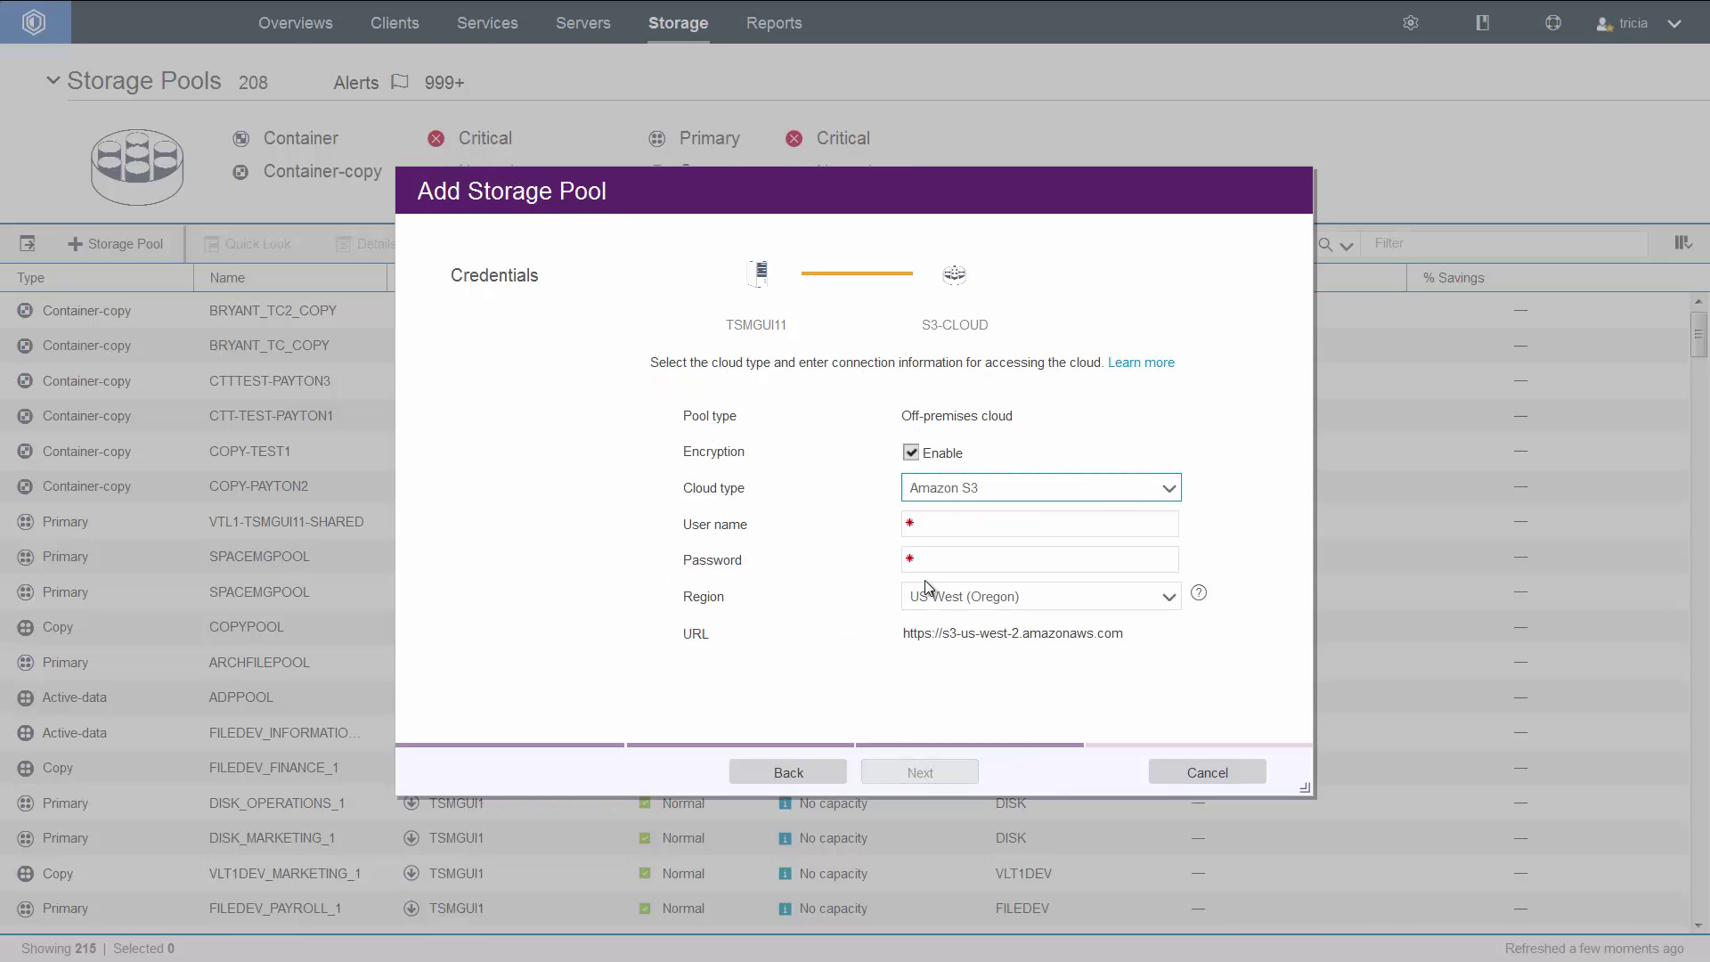
left_click(920, 528)
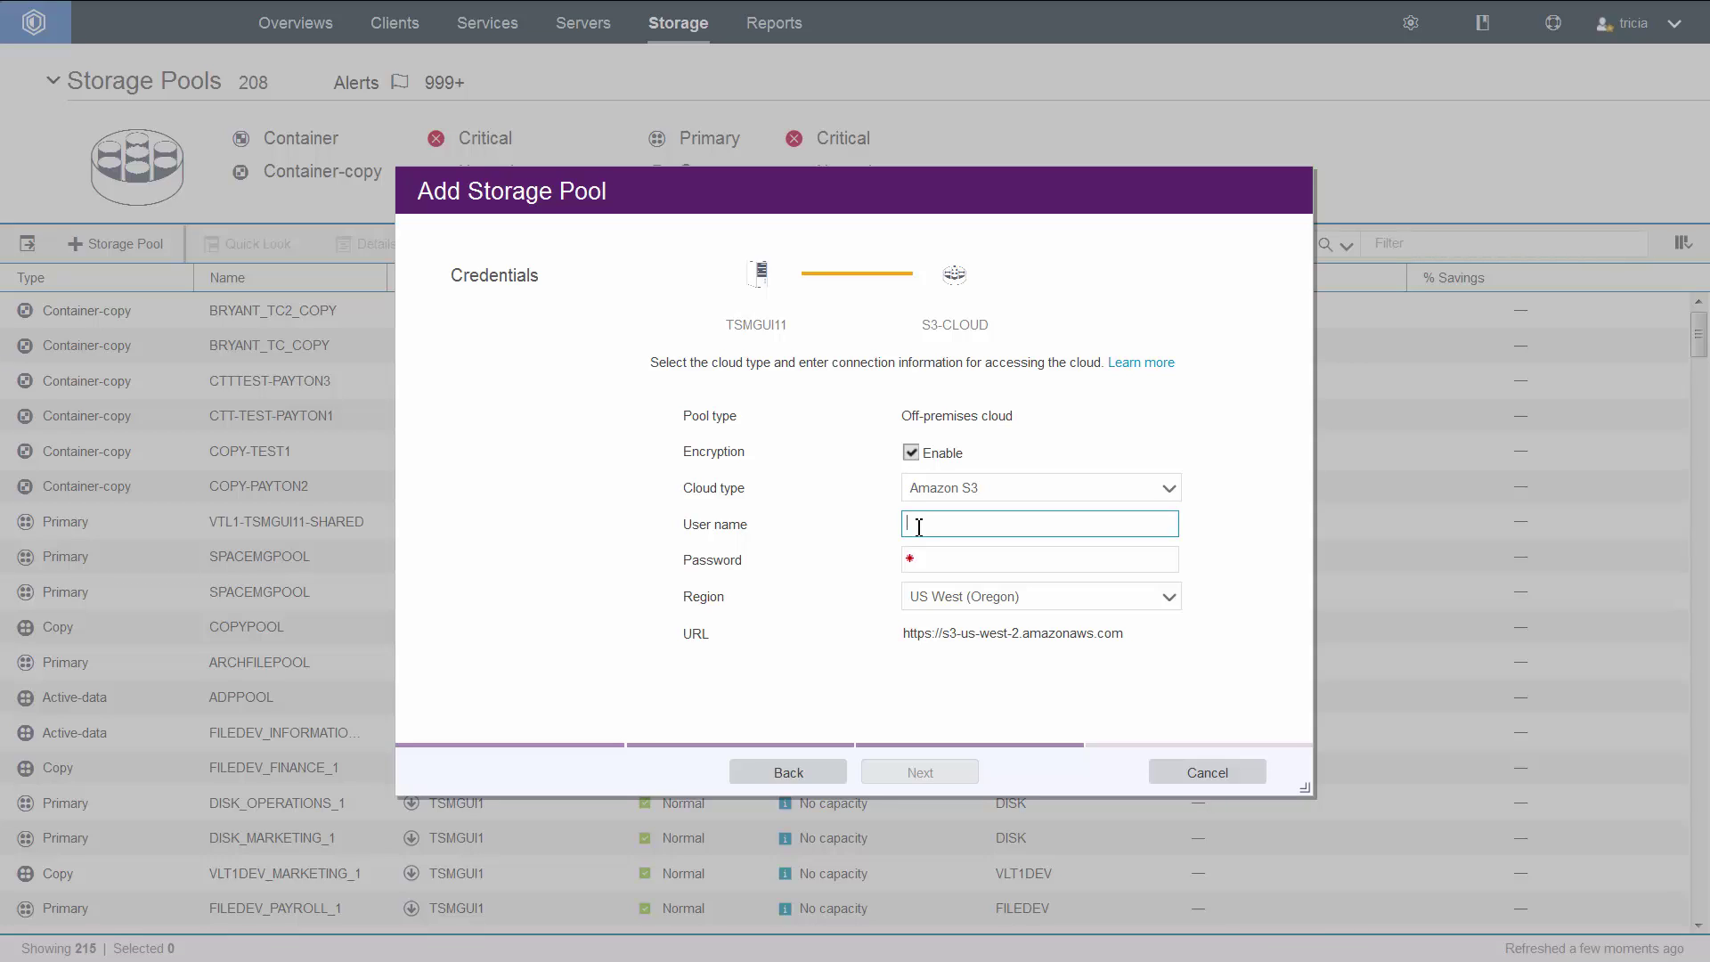
type("tsmuser")
key("Tab")
type("•••••••")
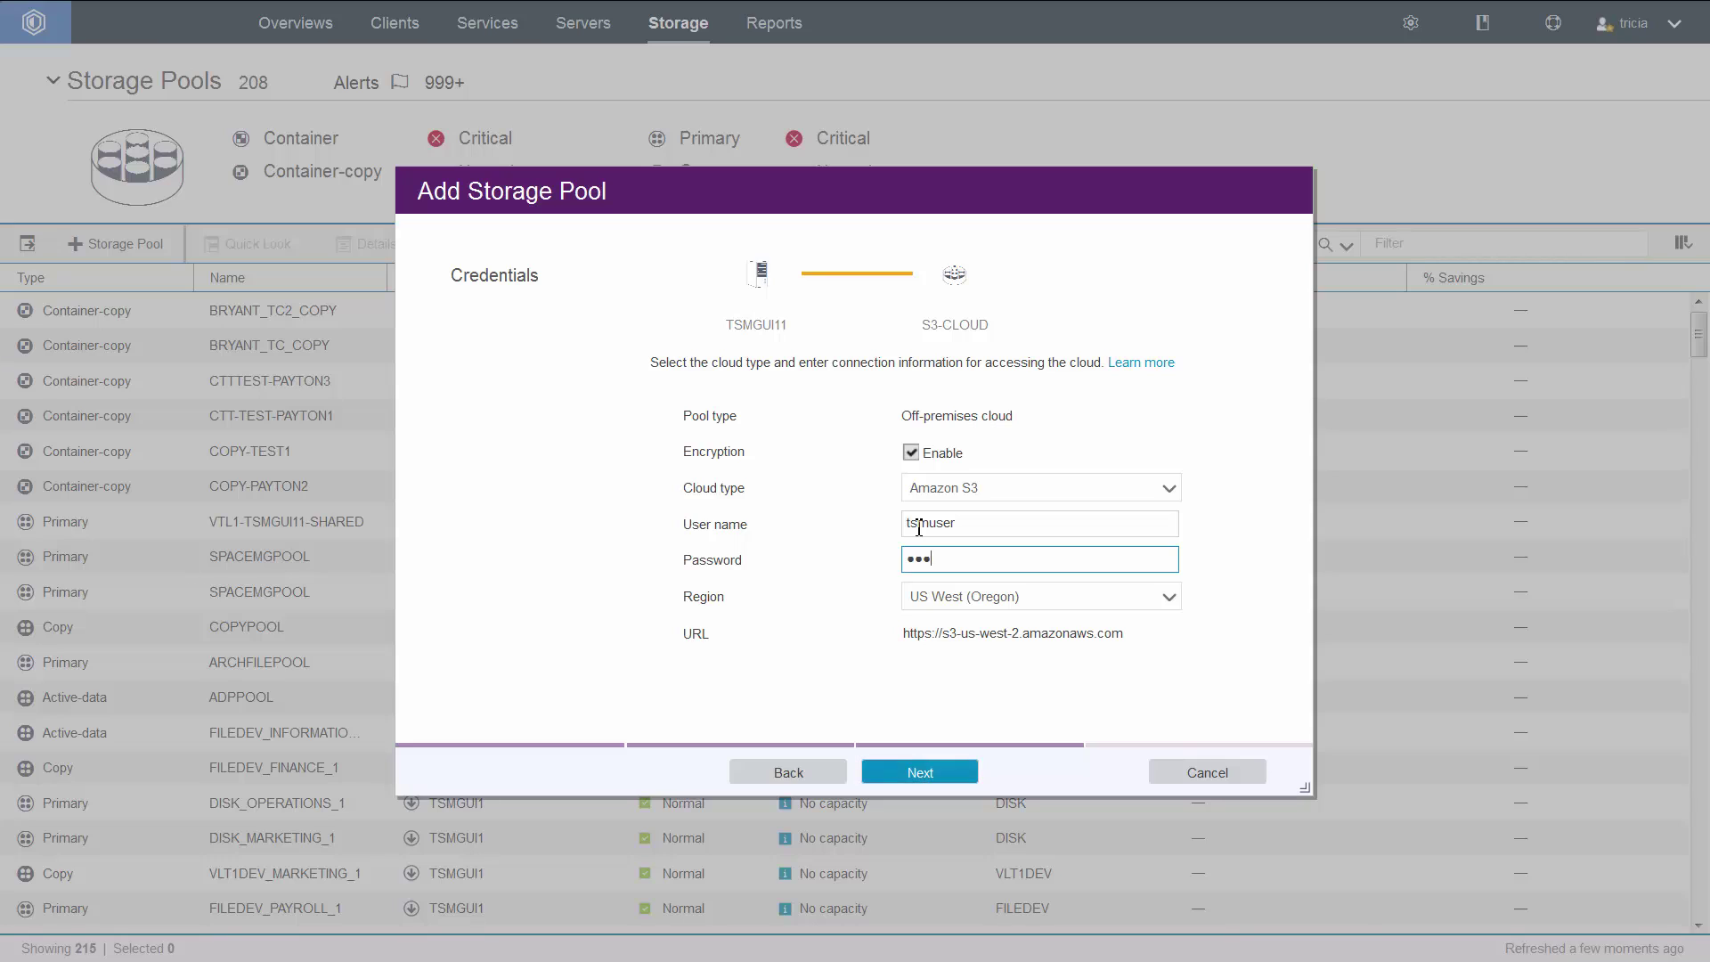
left_click(927, 597)
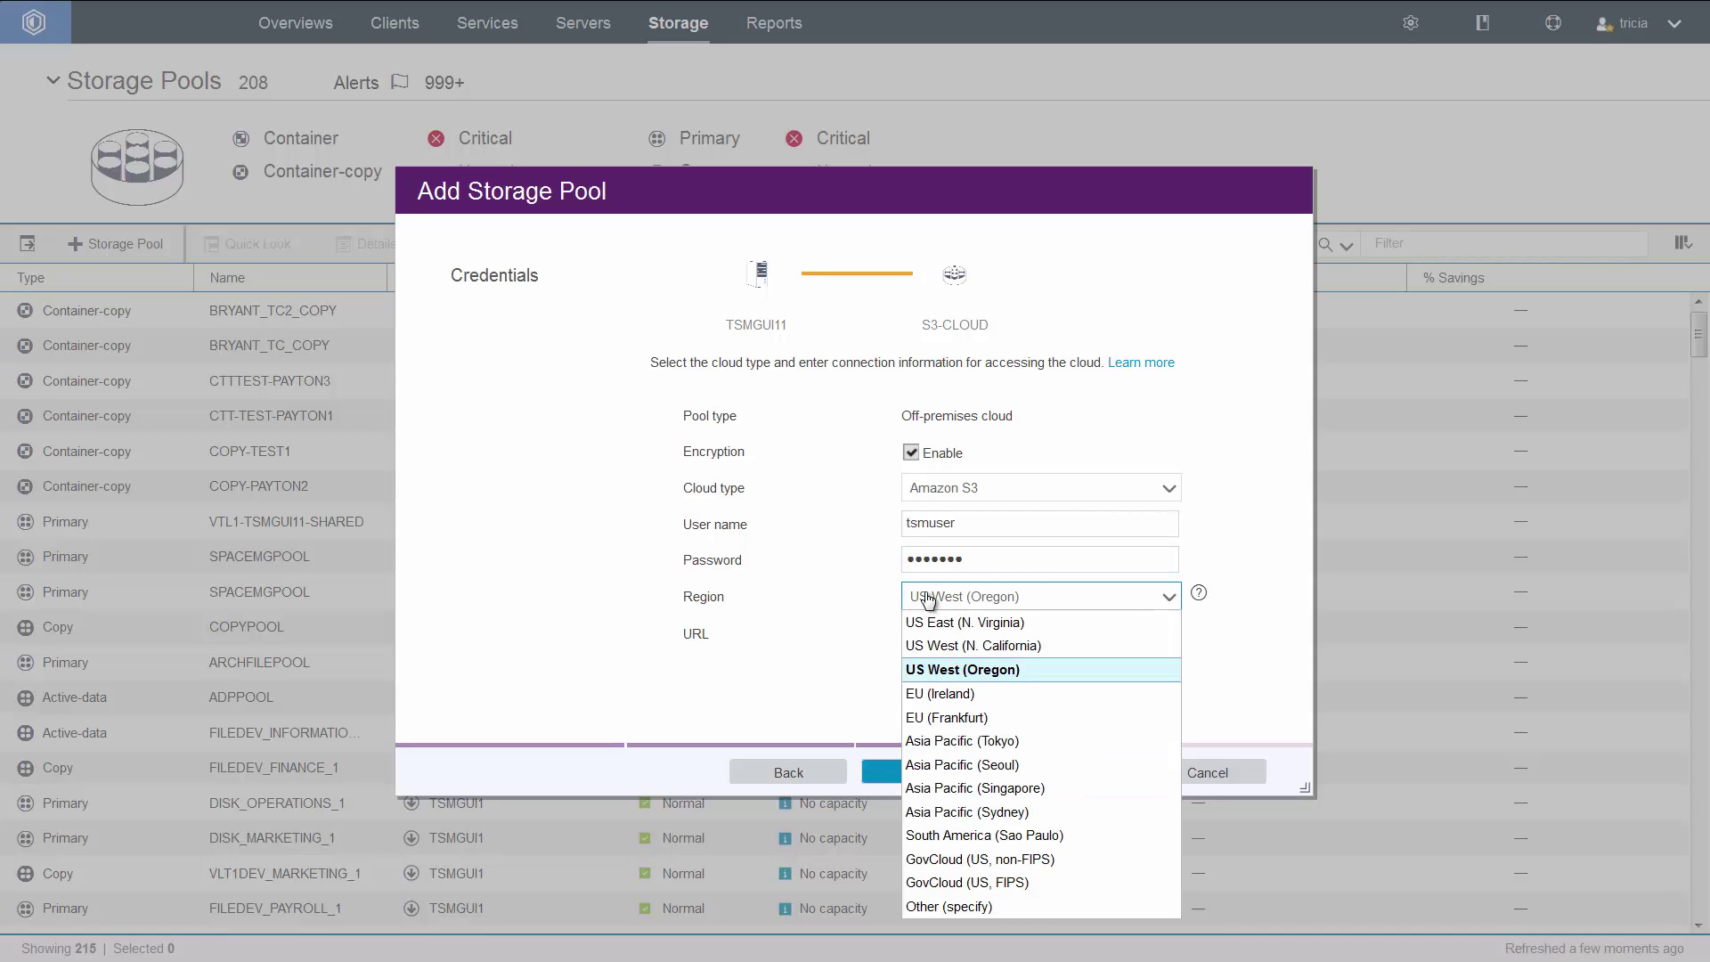
left_click(925, 646)
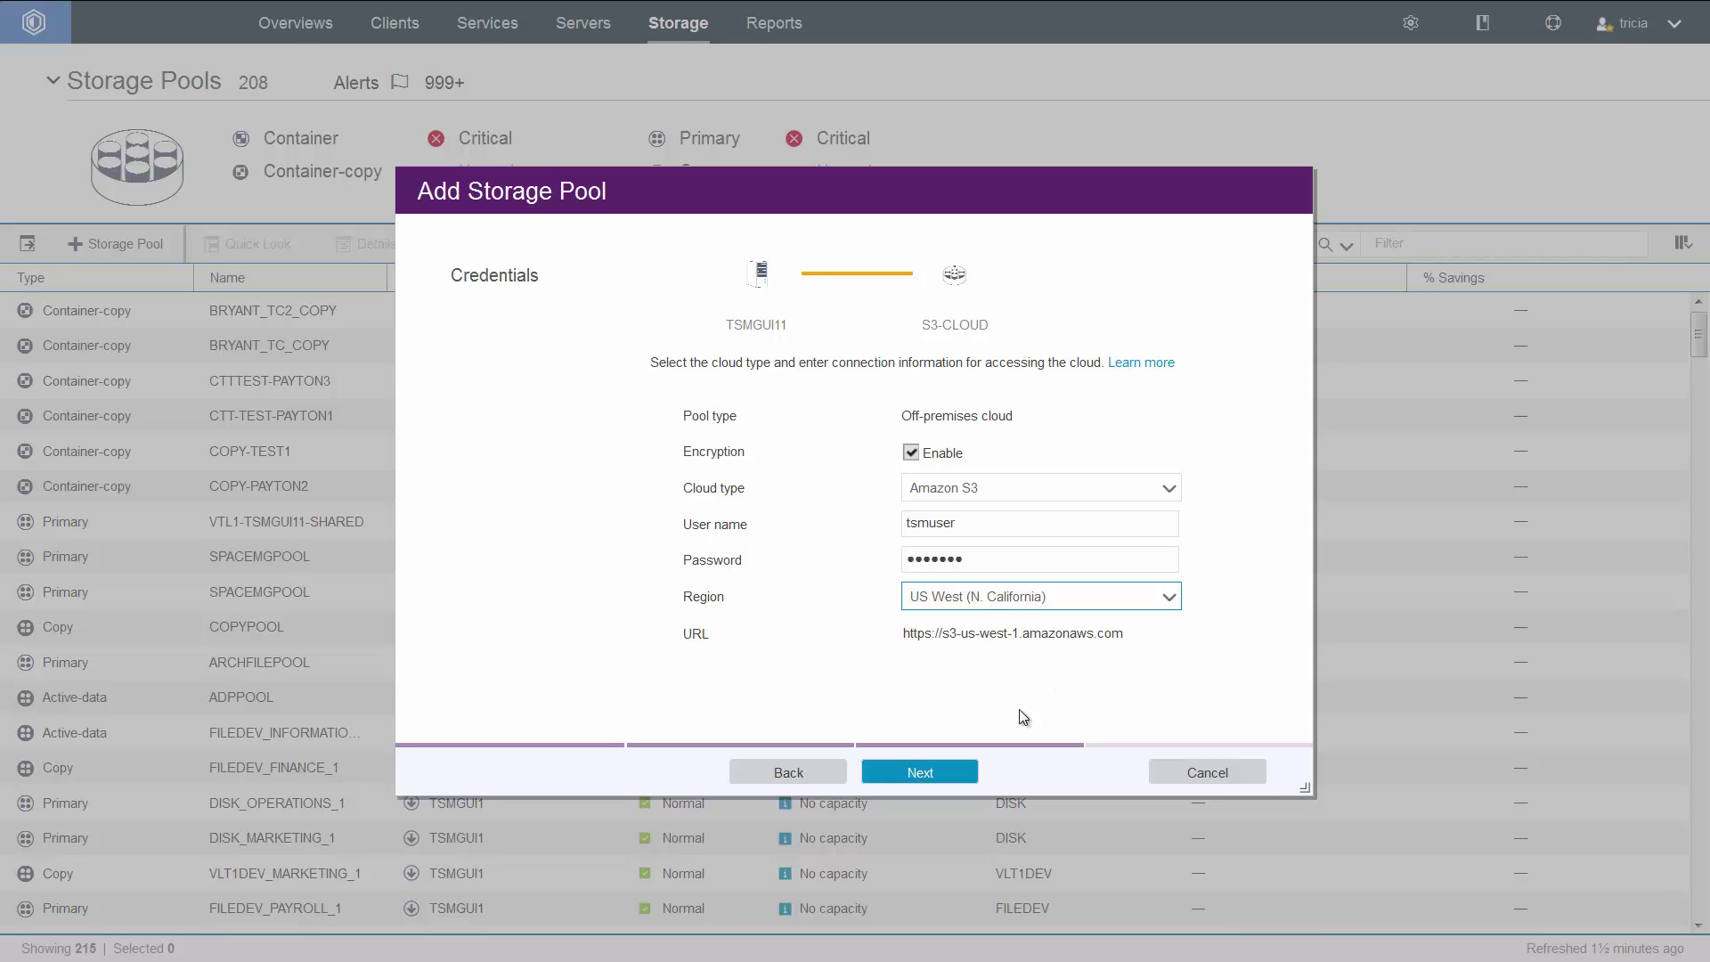
left_click(920, 772)
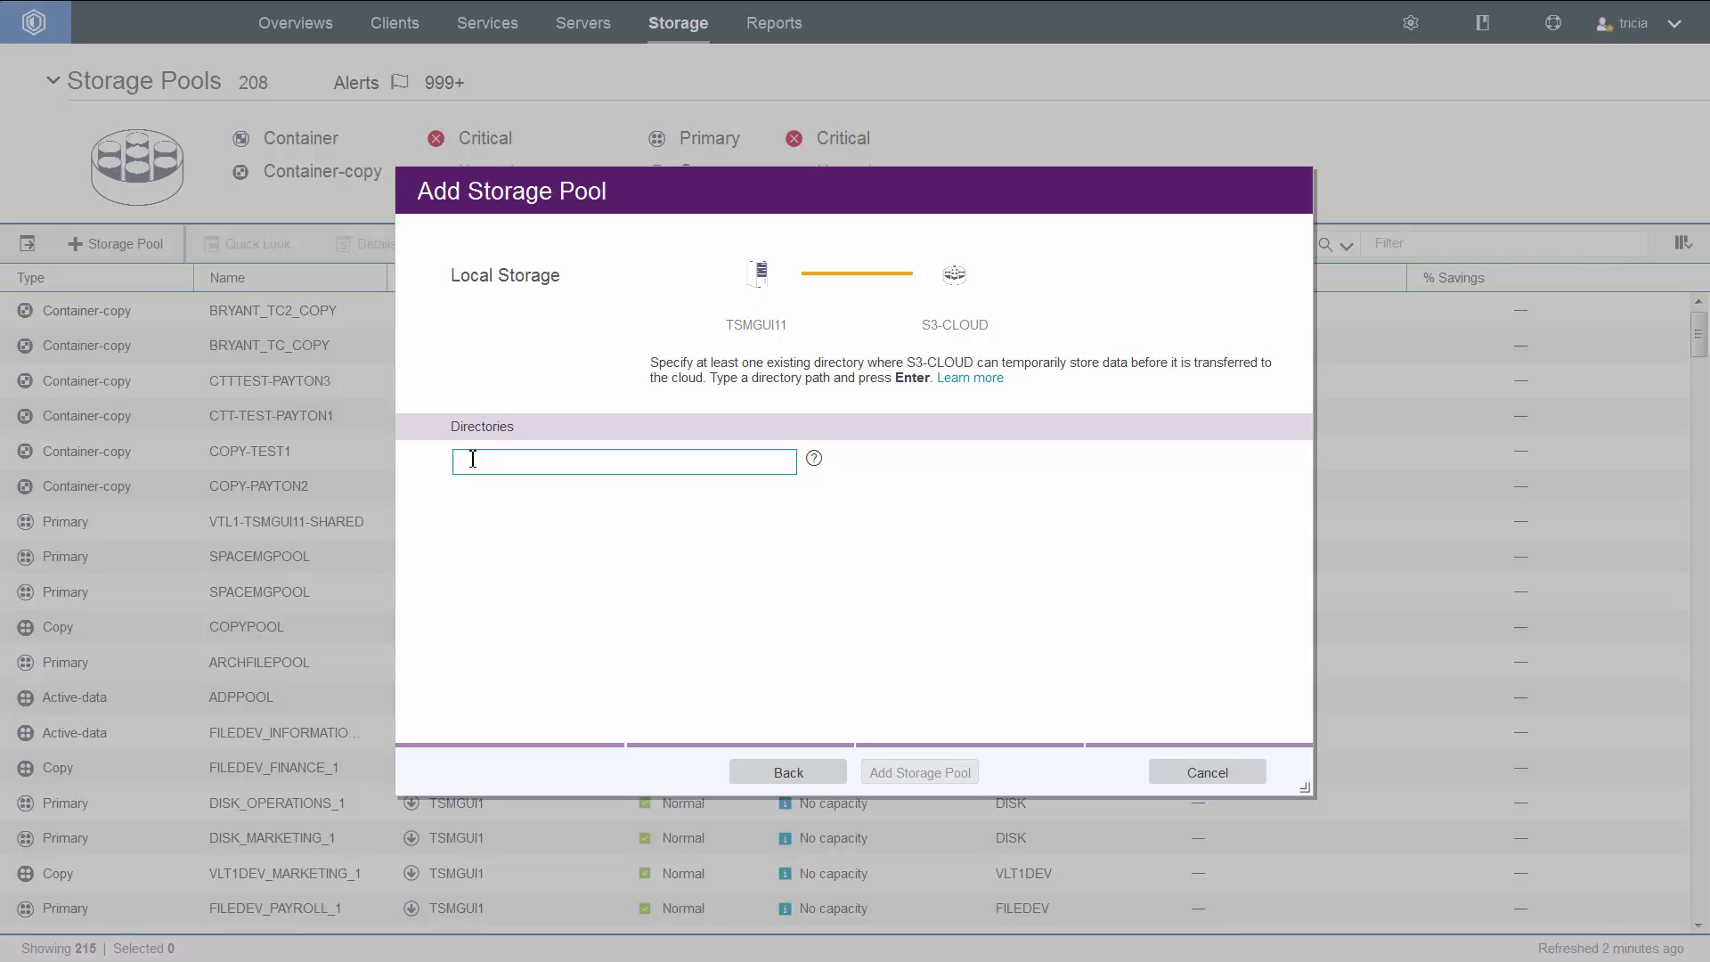
Step: Use /TSMserver/Container2/cloudcache/tsminst1 as the cache directory, drop the stray /badb entry, and create the pool
left_click(467, 462)
type("/TSMserver/Container2/cloudcache/tsminst")
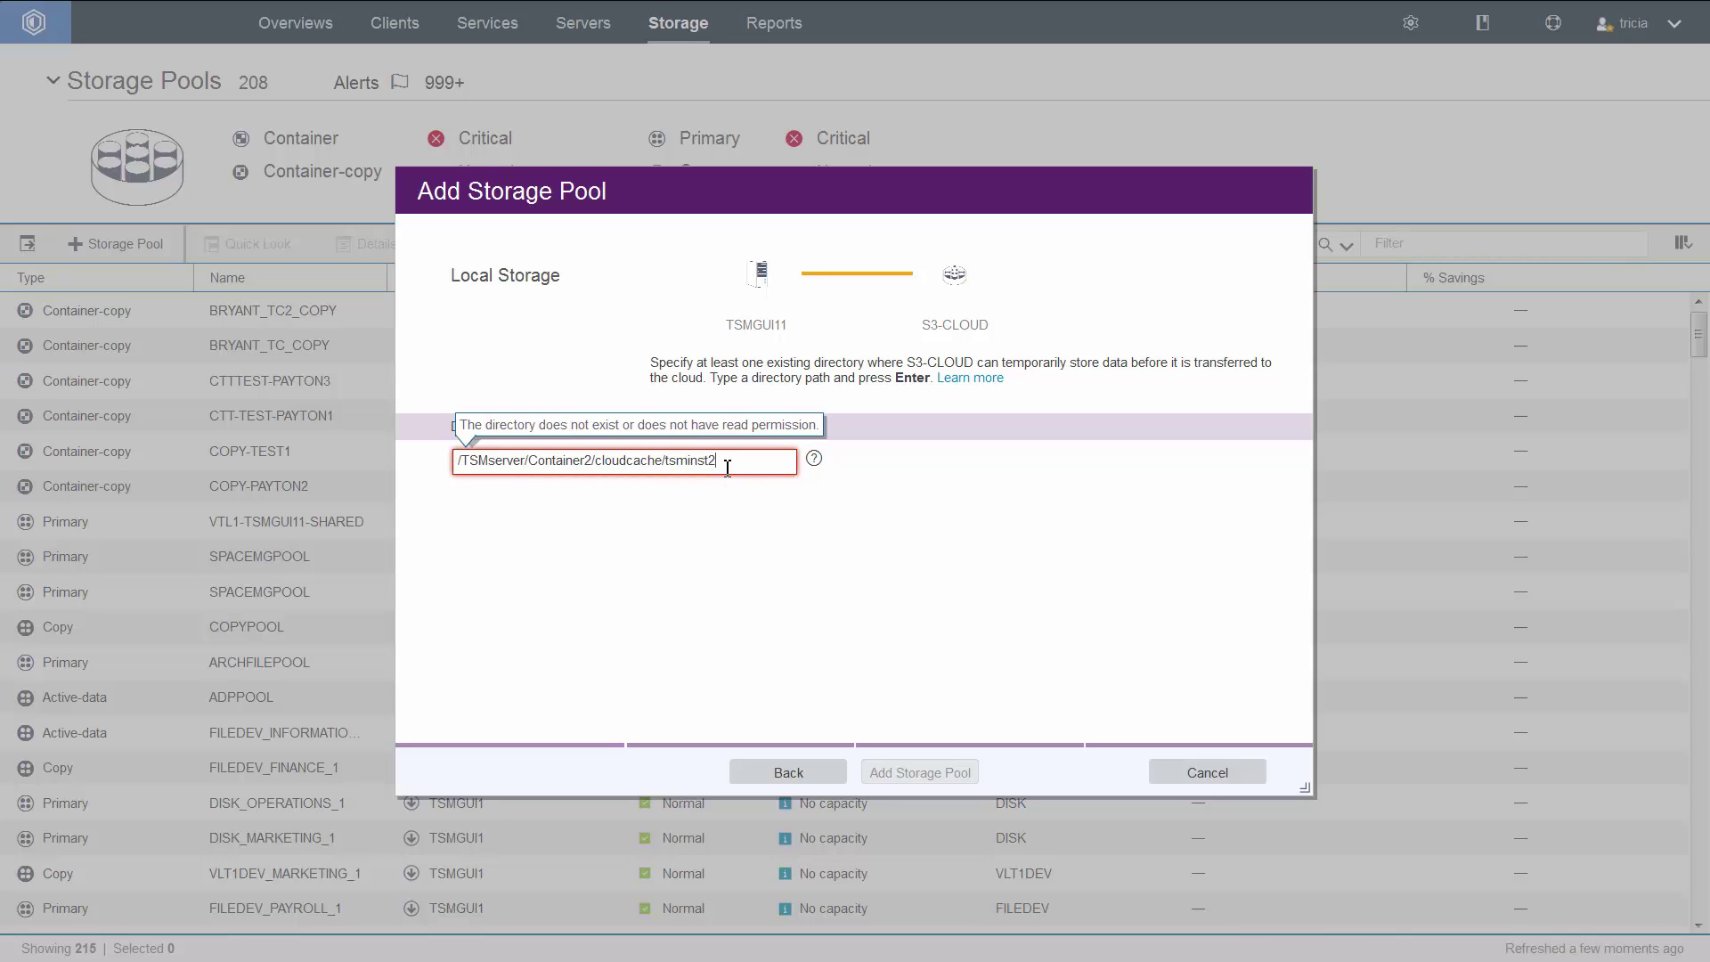
type("1")
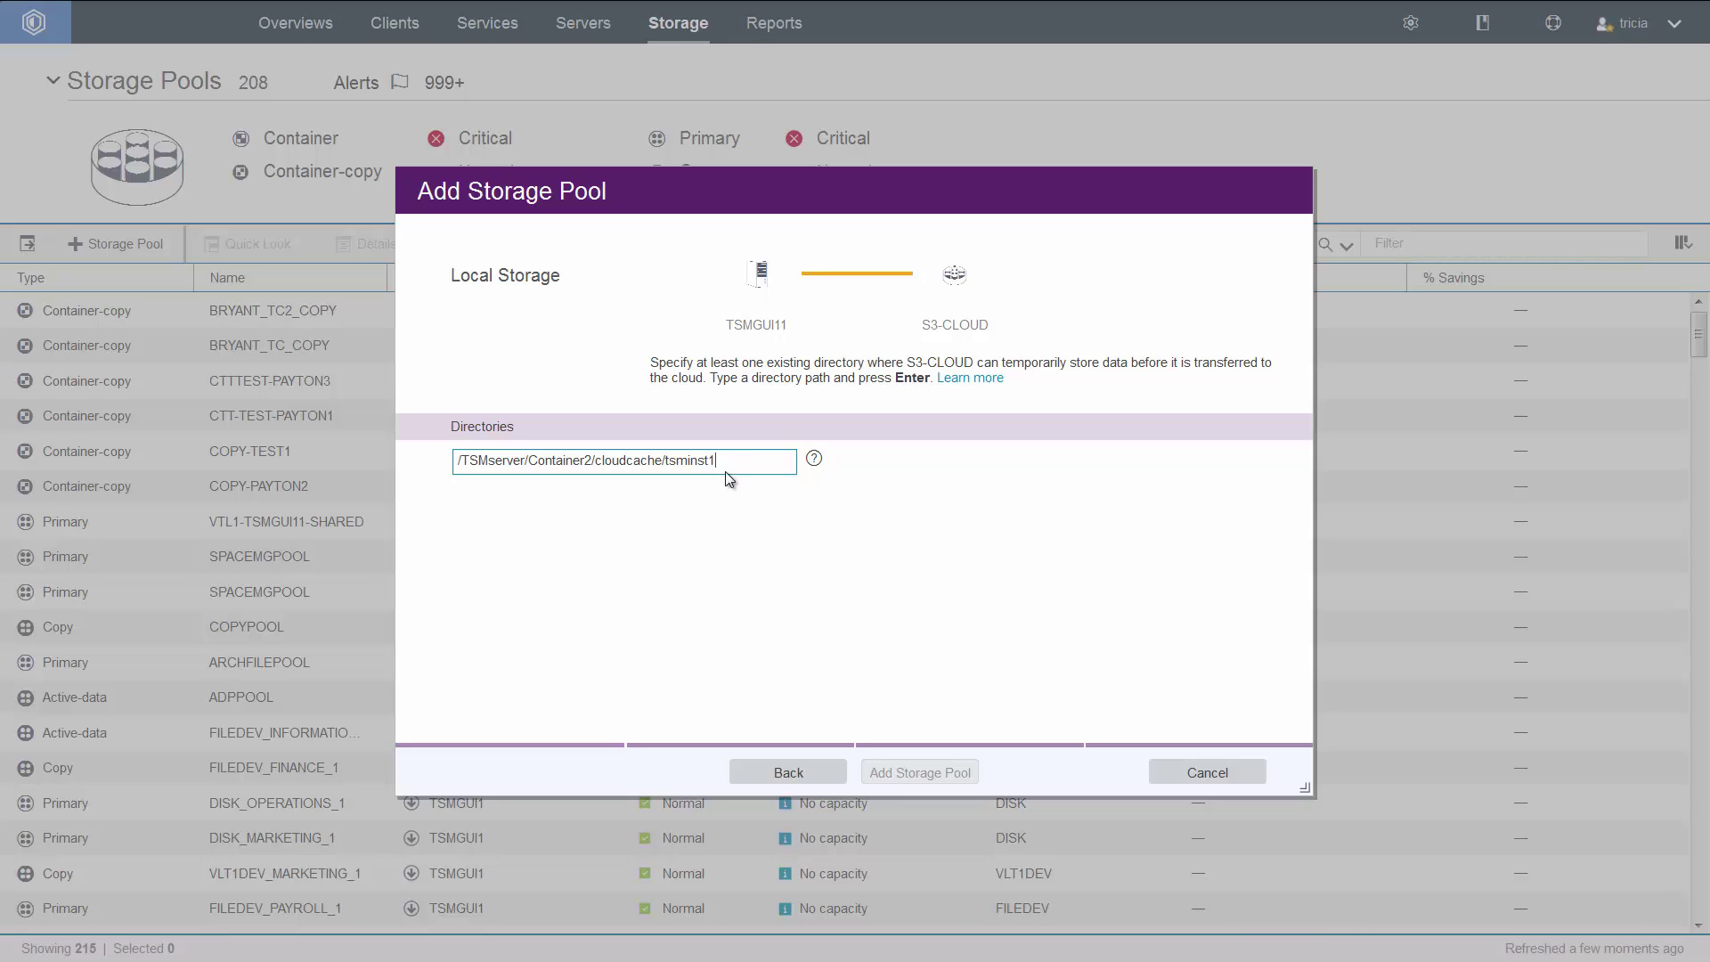
key("Return")
type("/")
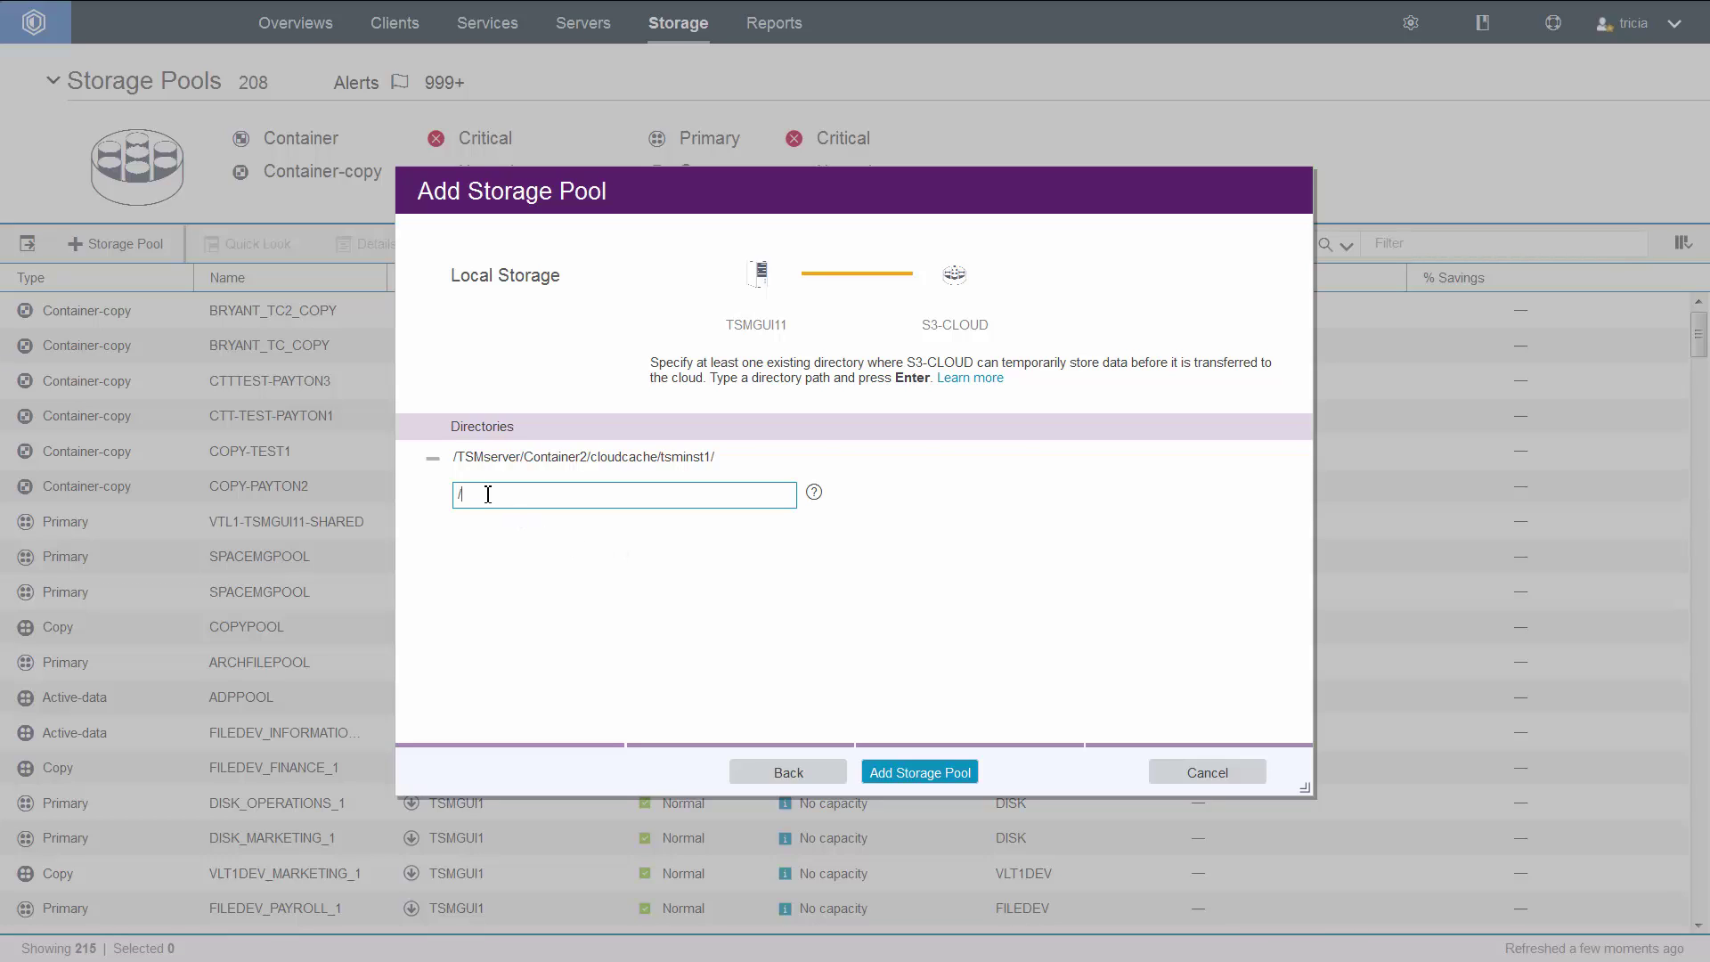
type("badb/ab")
key("BackSpace")
key("BackSpace")
key("Return")
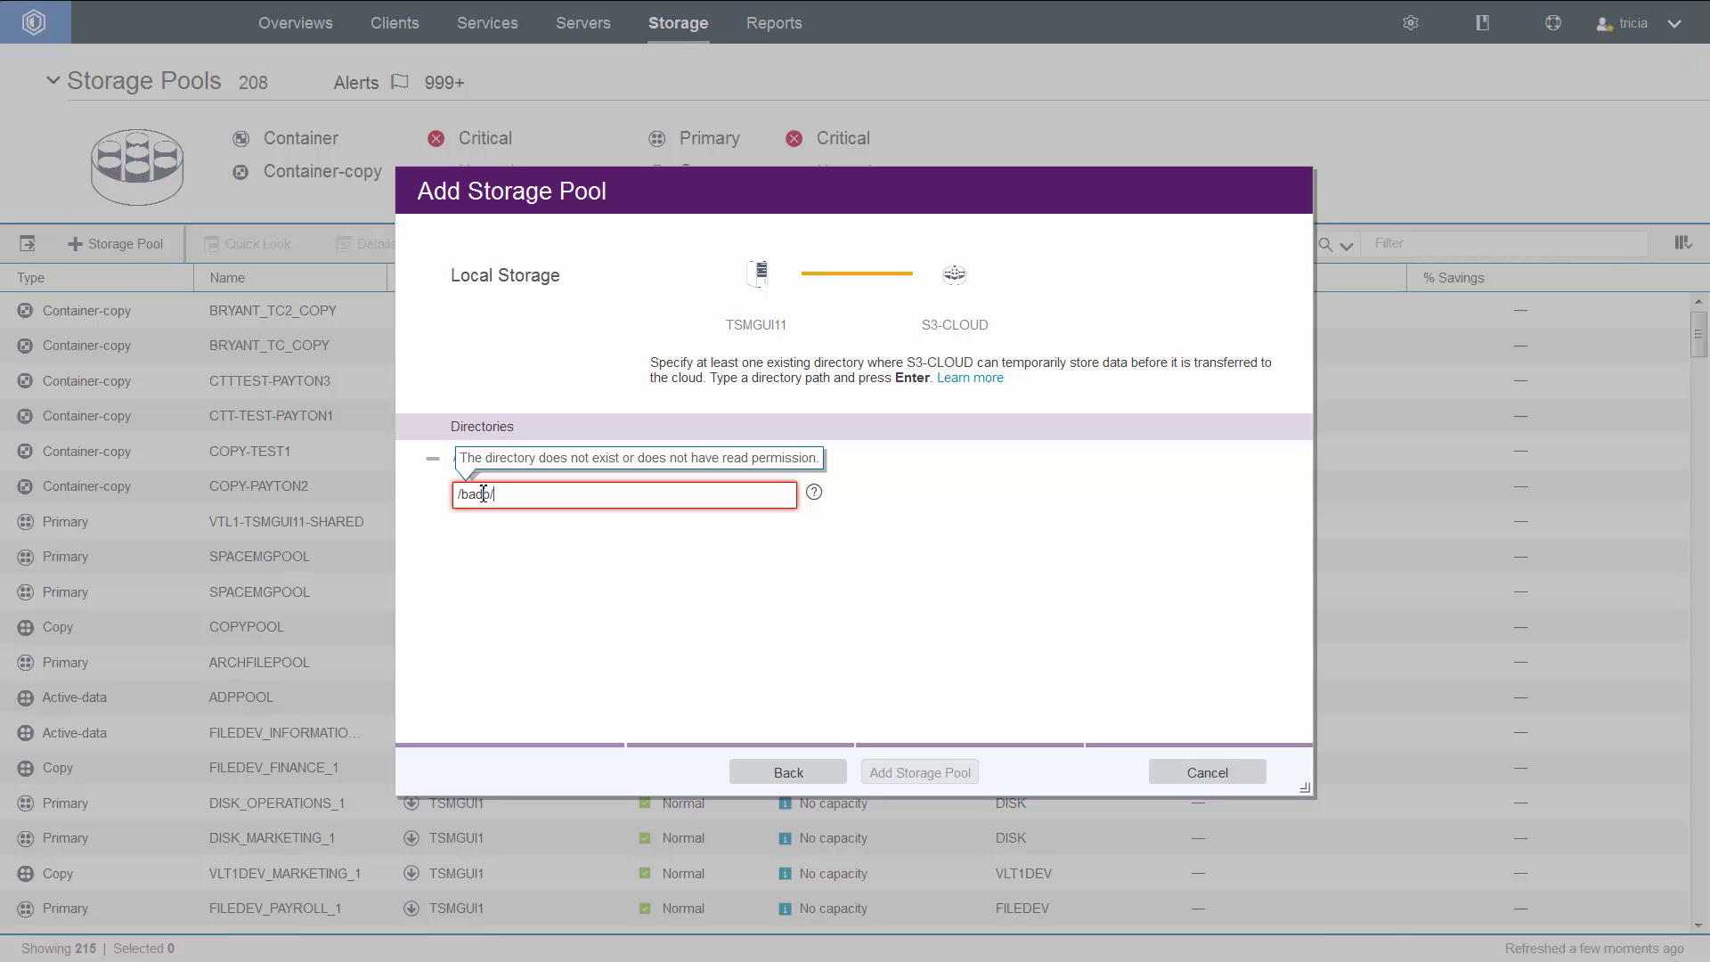
key("BackSpace")
key("BackSpace")
key("BackSpace")
key("BackSpace")
key("BackSpace")
key("BackSpace")
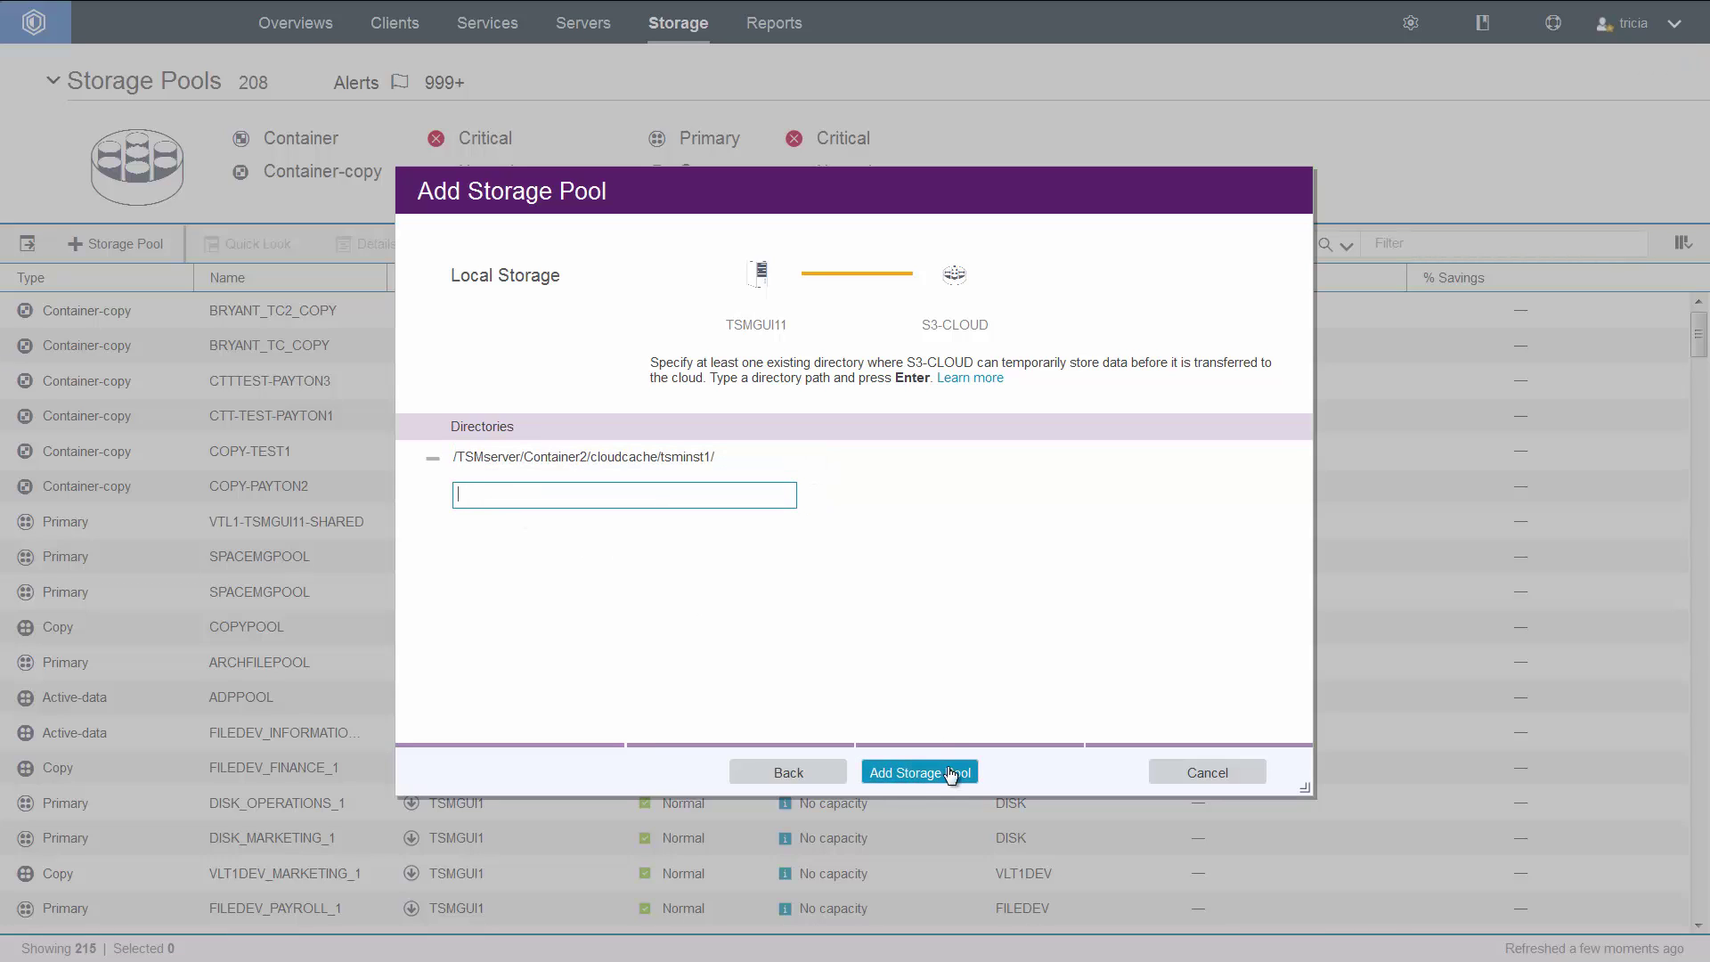
left_click(950, 774)
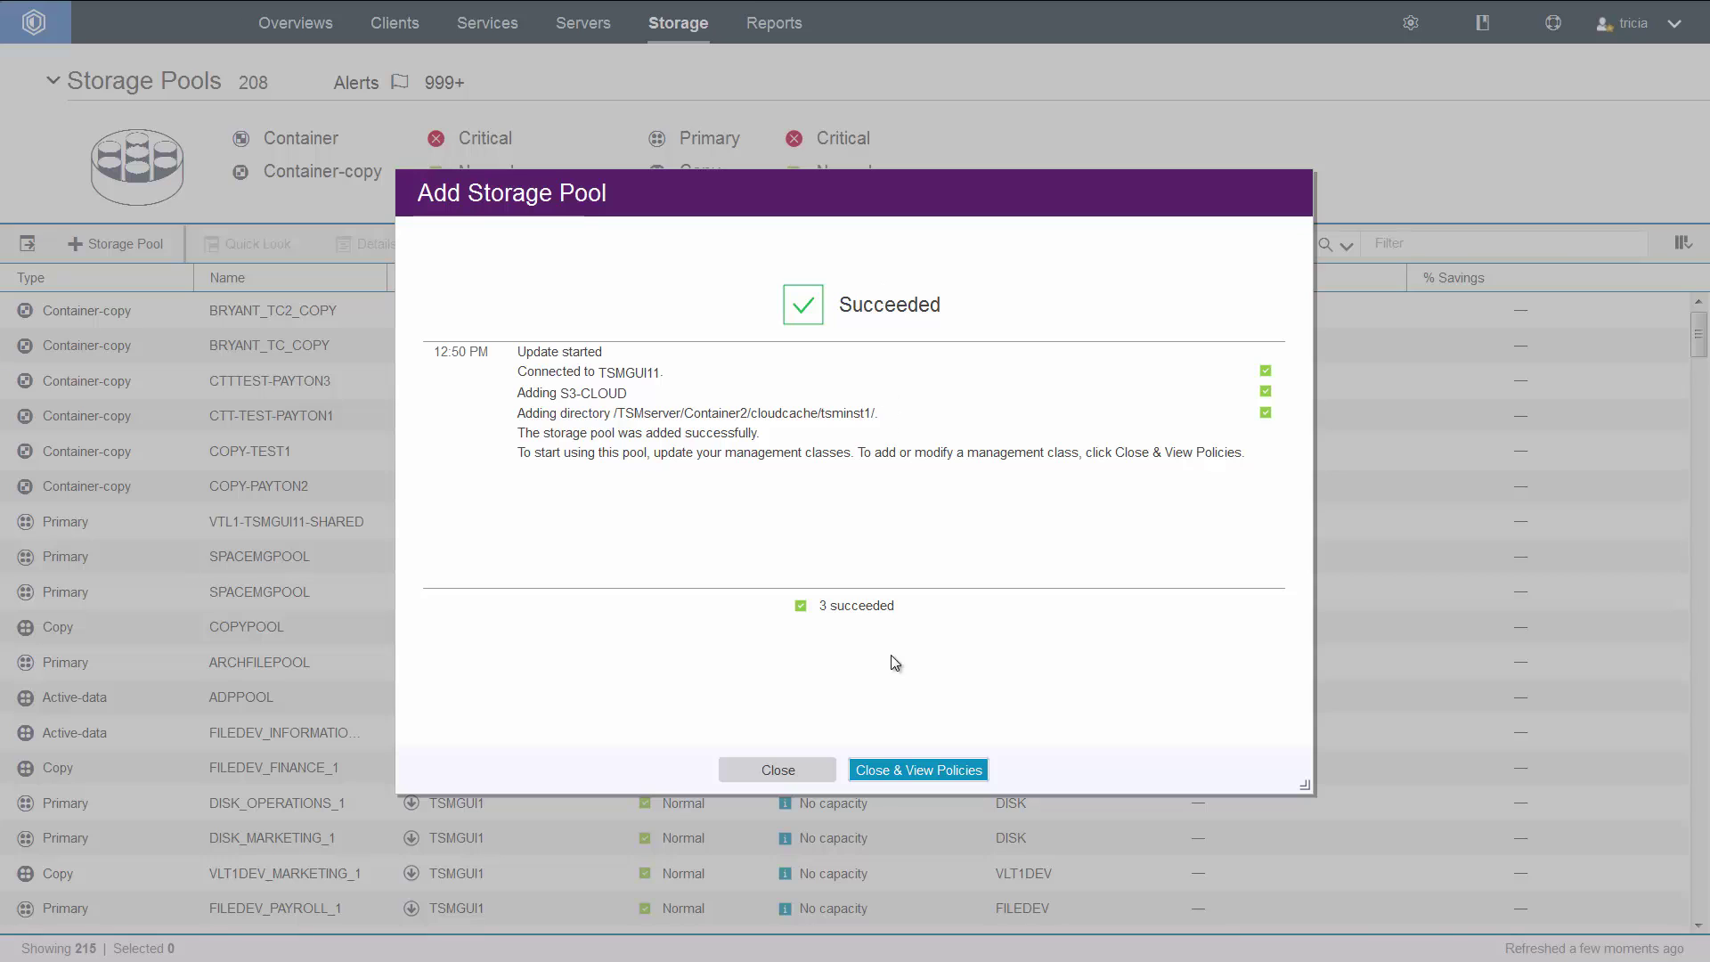
Step: Close the finished wizard and filter the storage pool list by 's3'
left_click(779, 770)
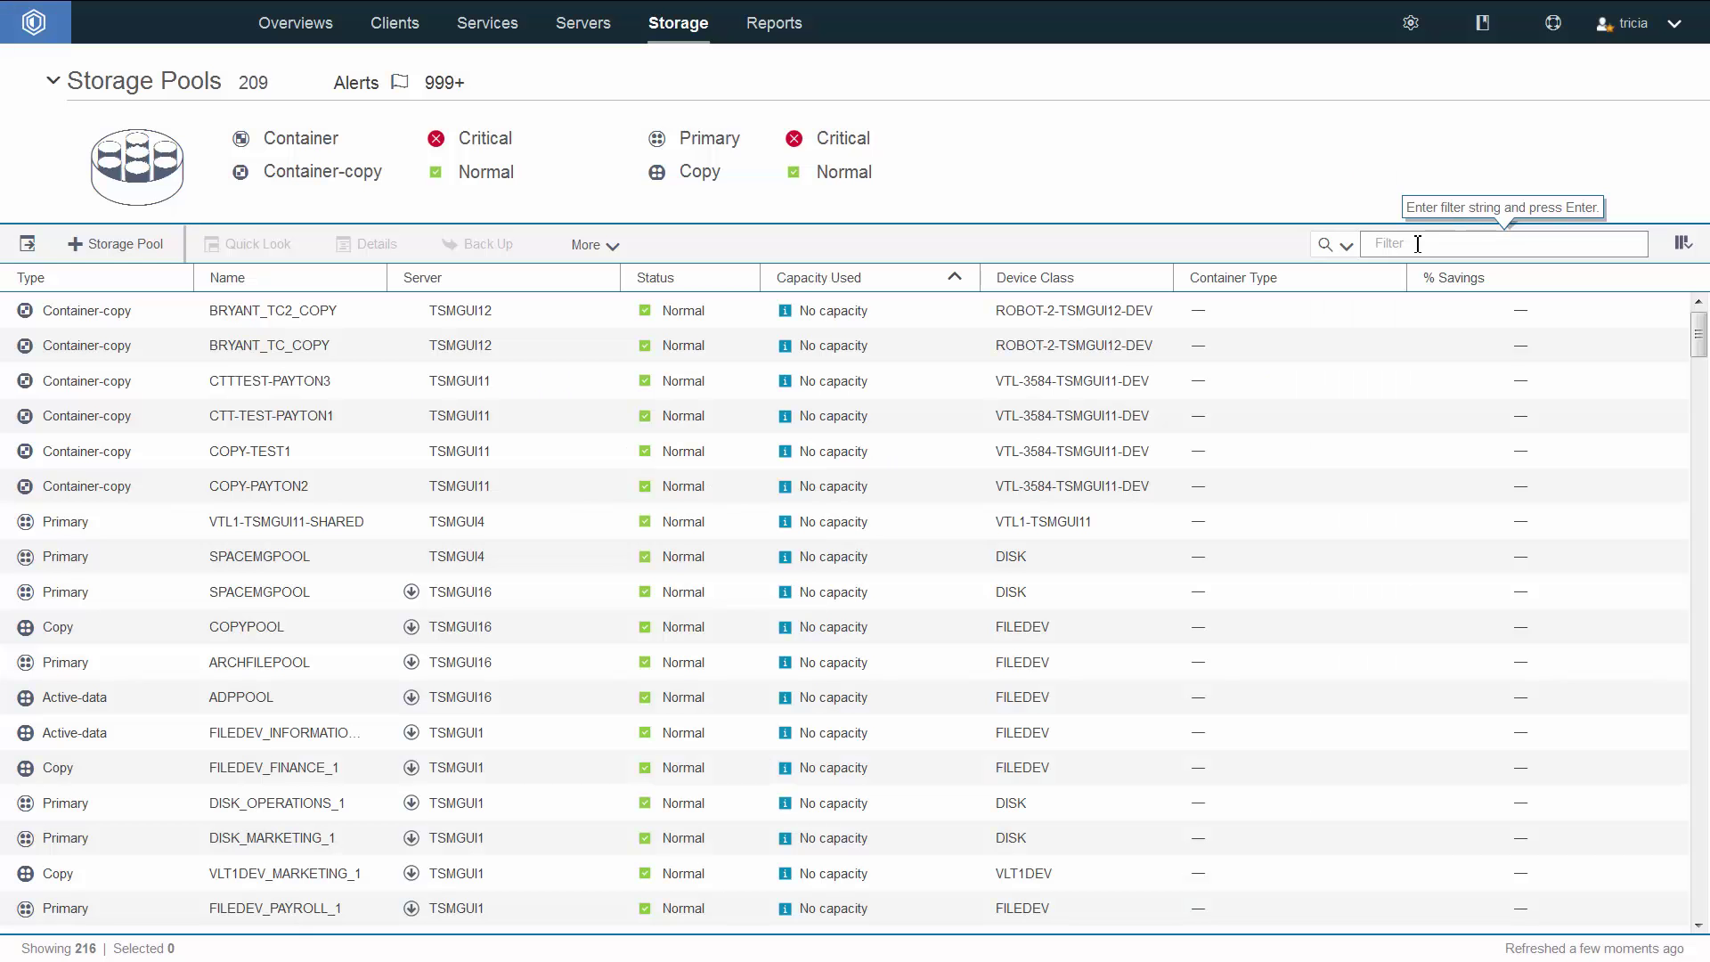
left_click(1417, 244)
type("s3")
key("Return")
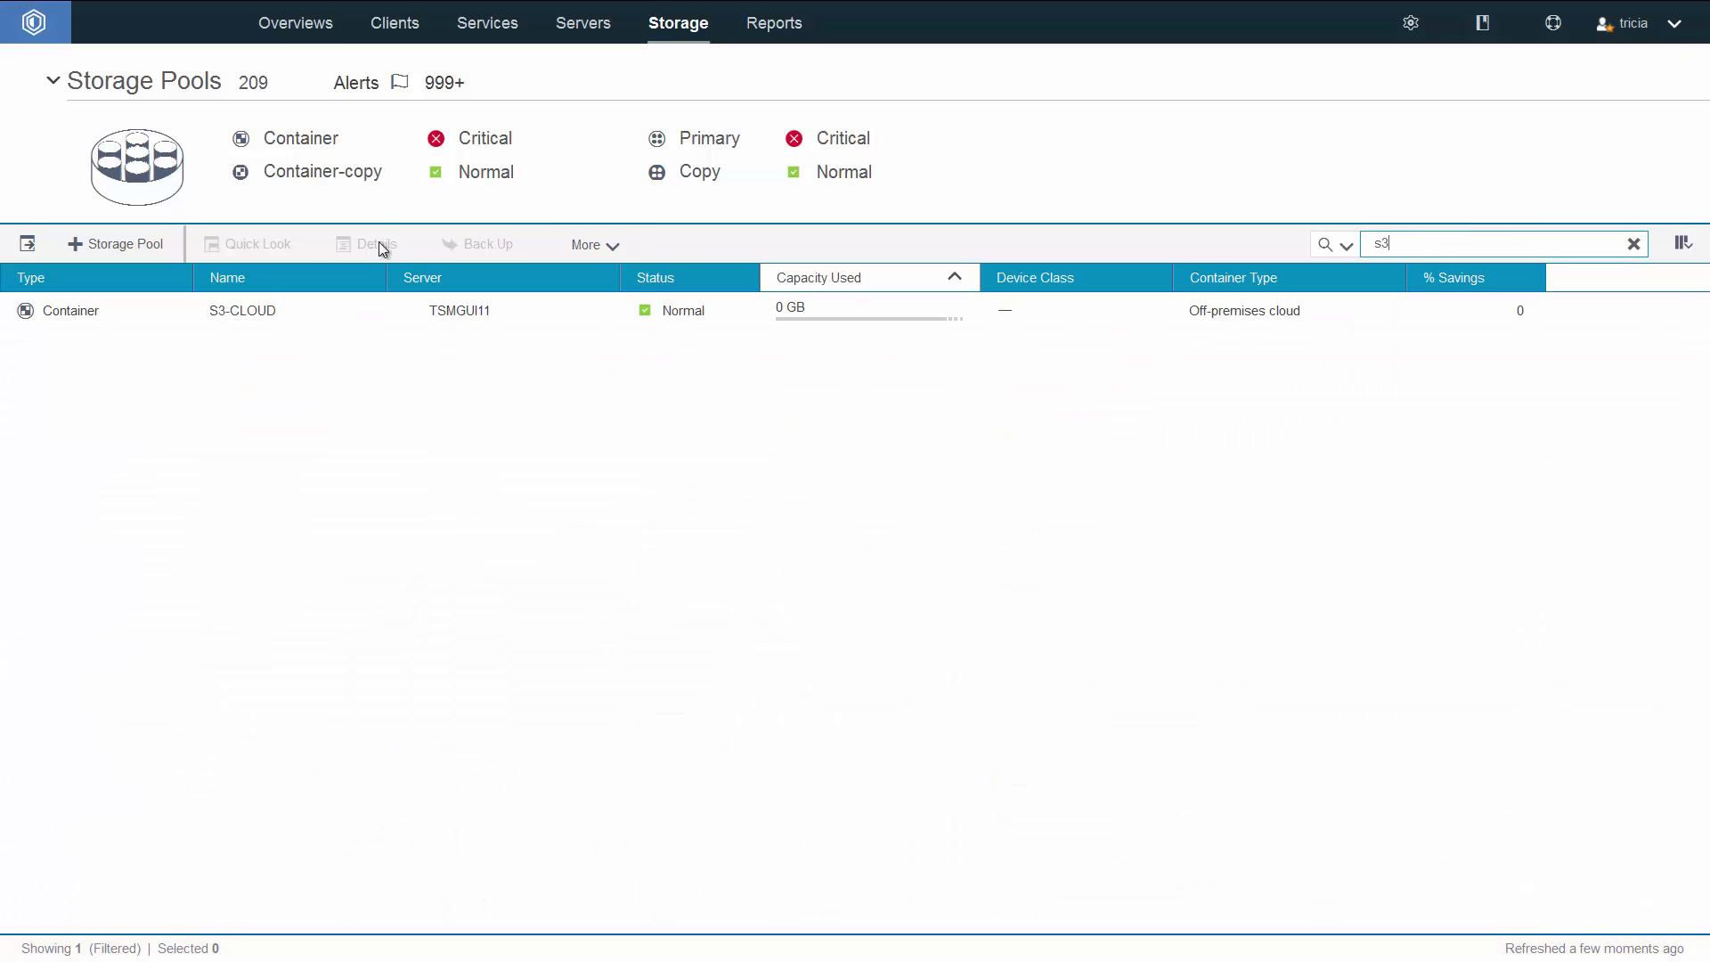
Step: Show the S3-CLOUD pool's directory list in its details
left_click(225, 313)
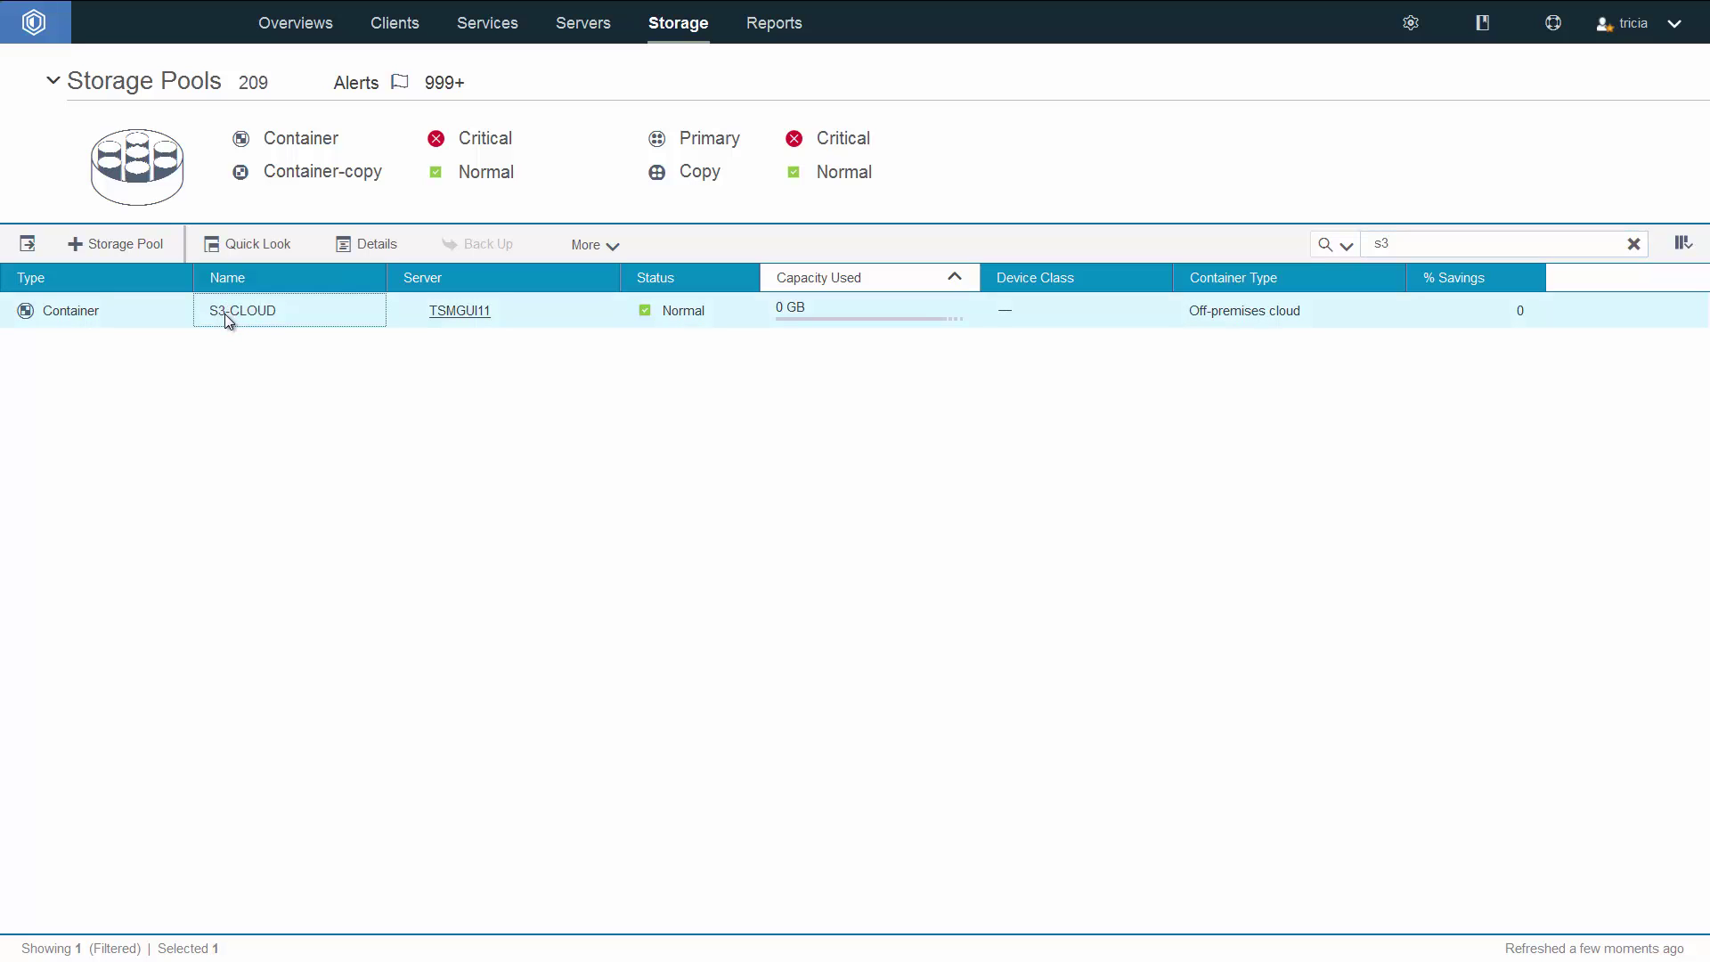
left_click(381, 245)
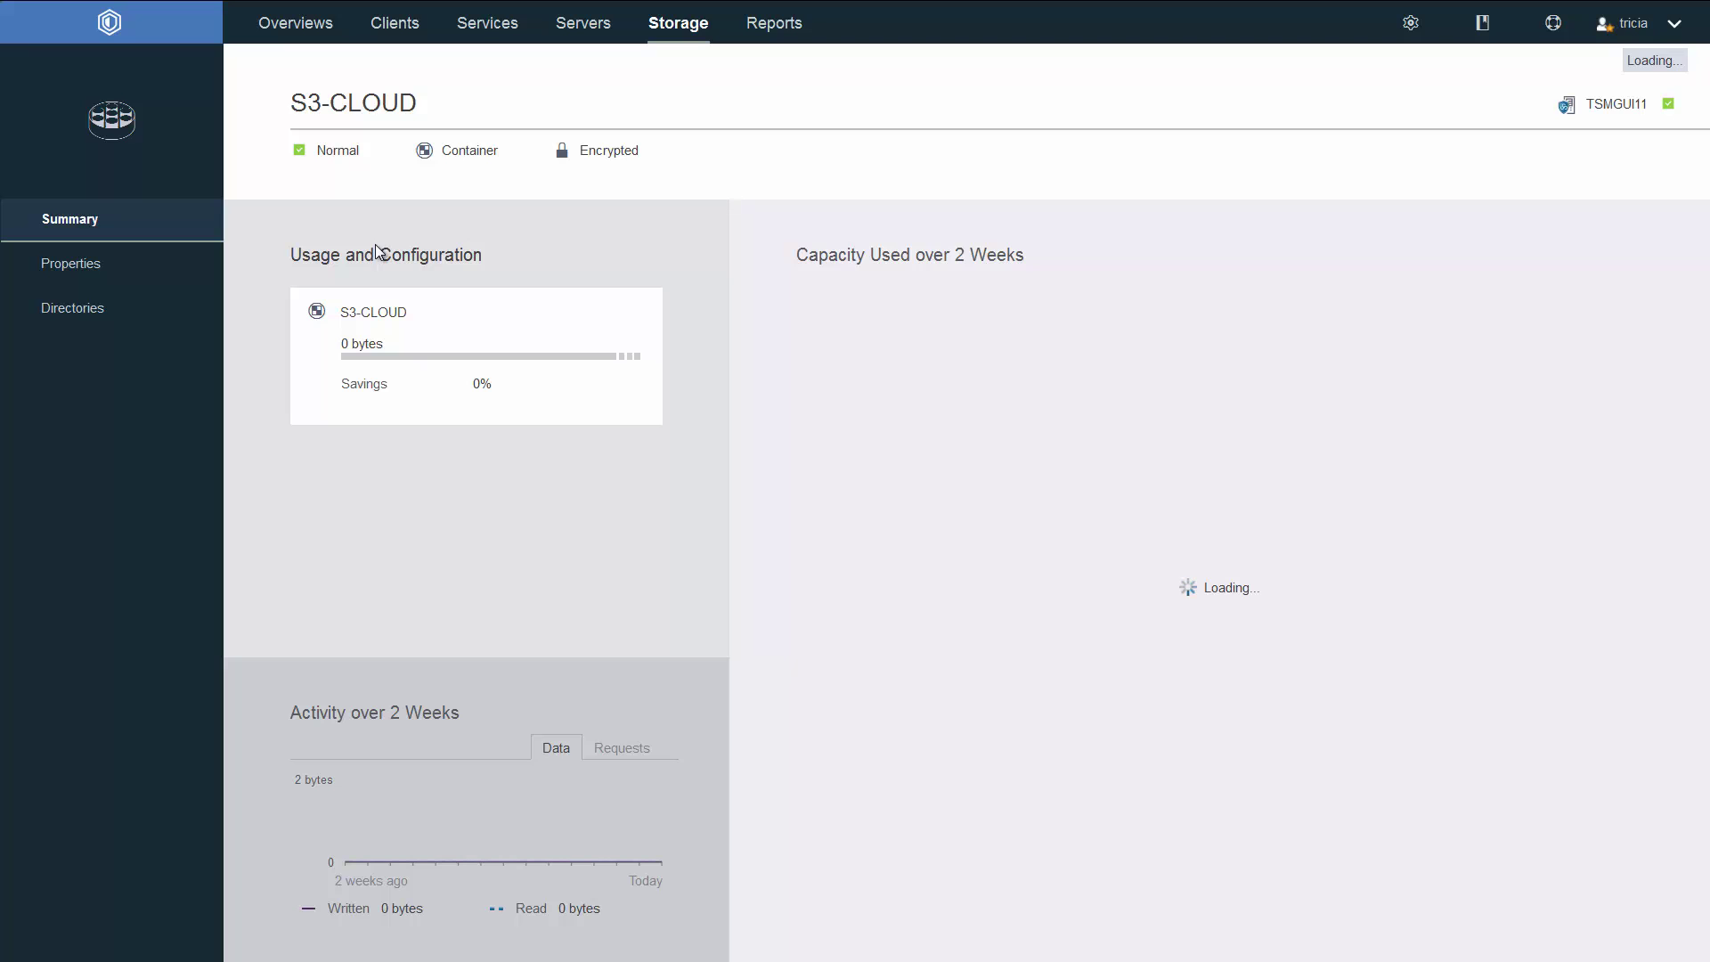
left_click(74, 308)
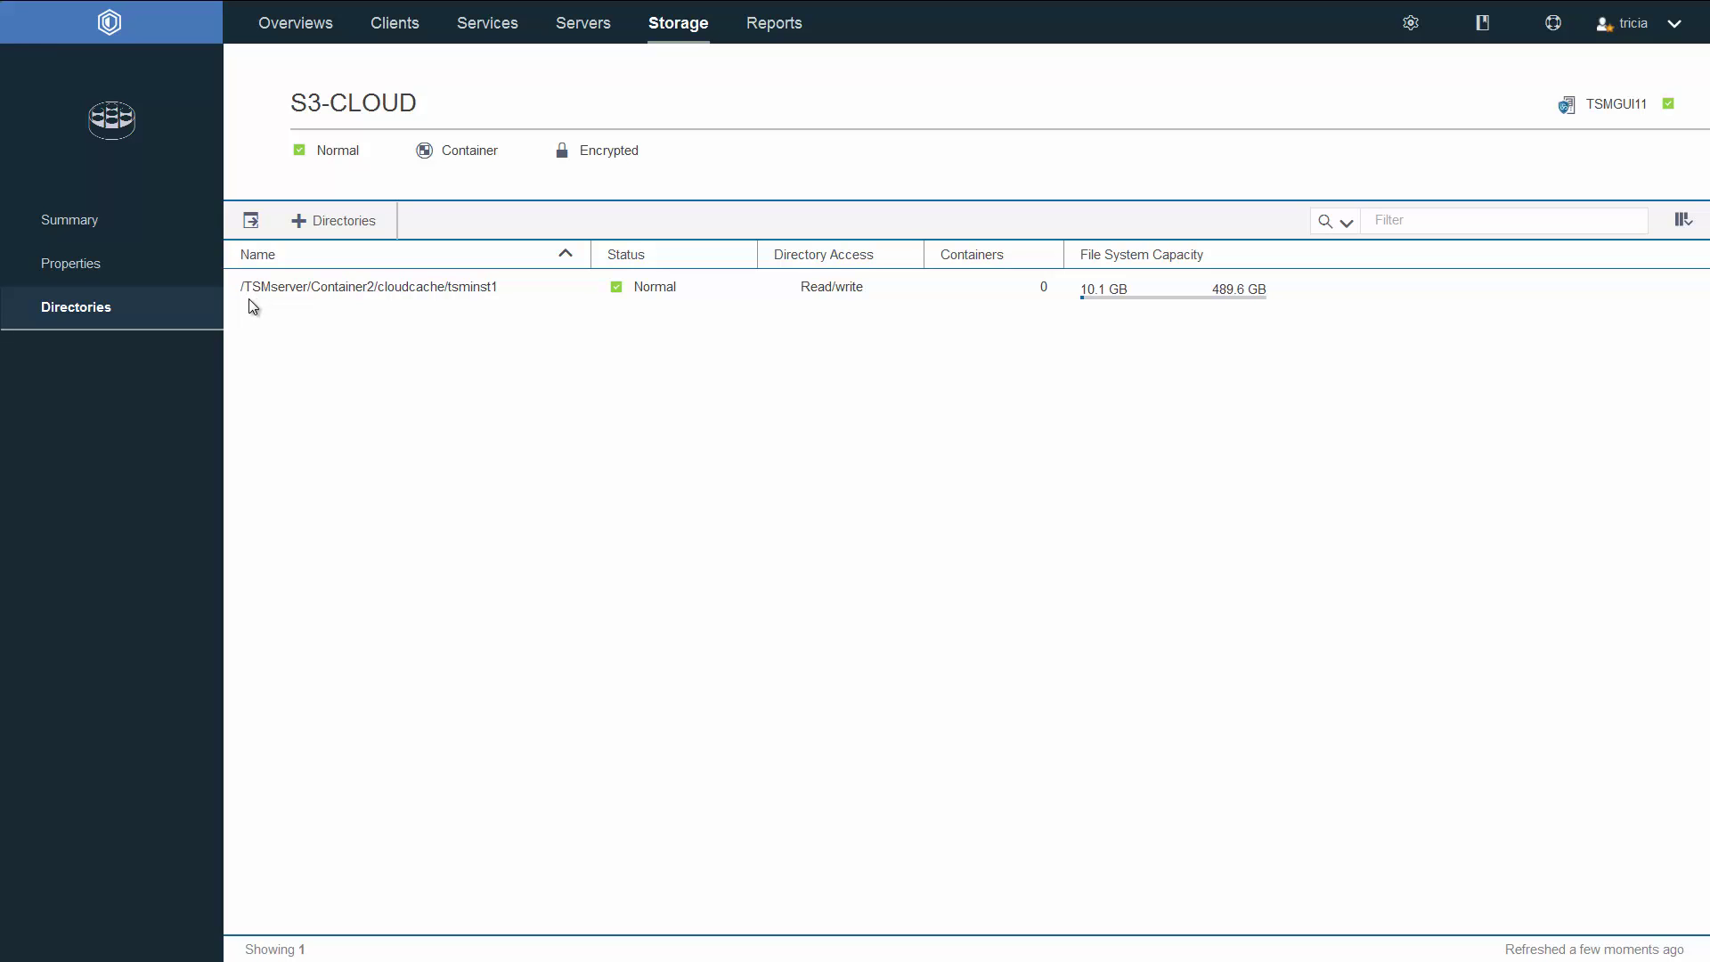
Step: Add /TSMserver/Container2/tsminst1 as a second directory of the S3-CLOUD pool
left_click(305, 222)
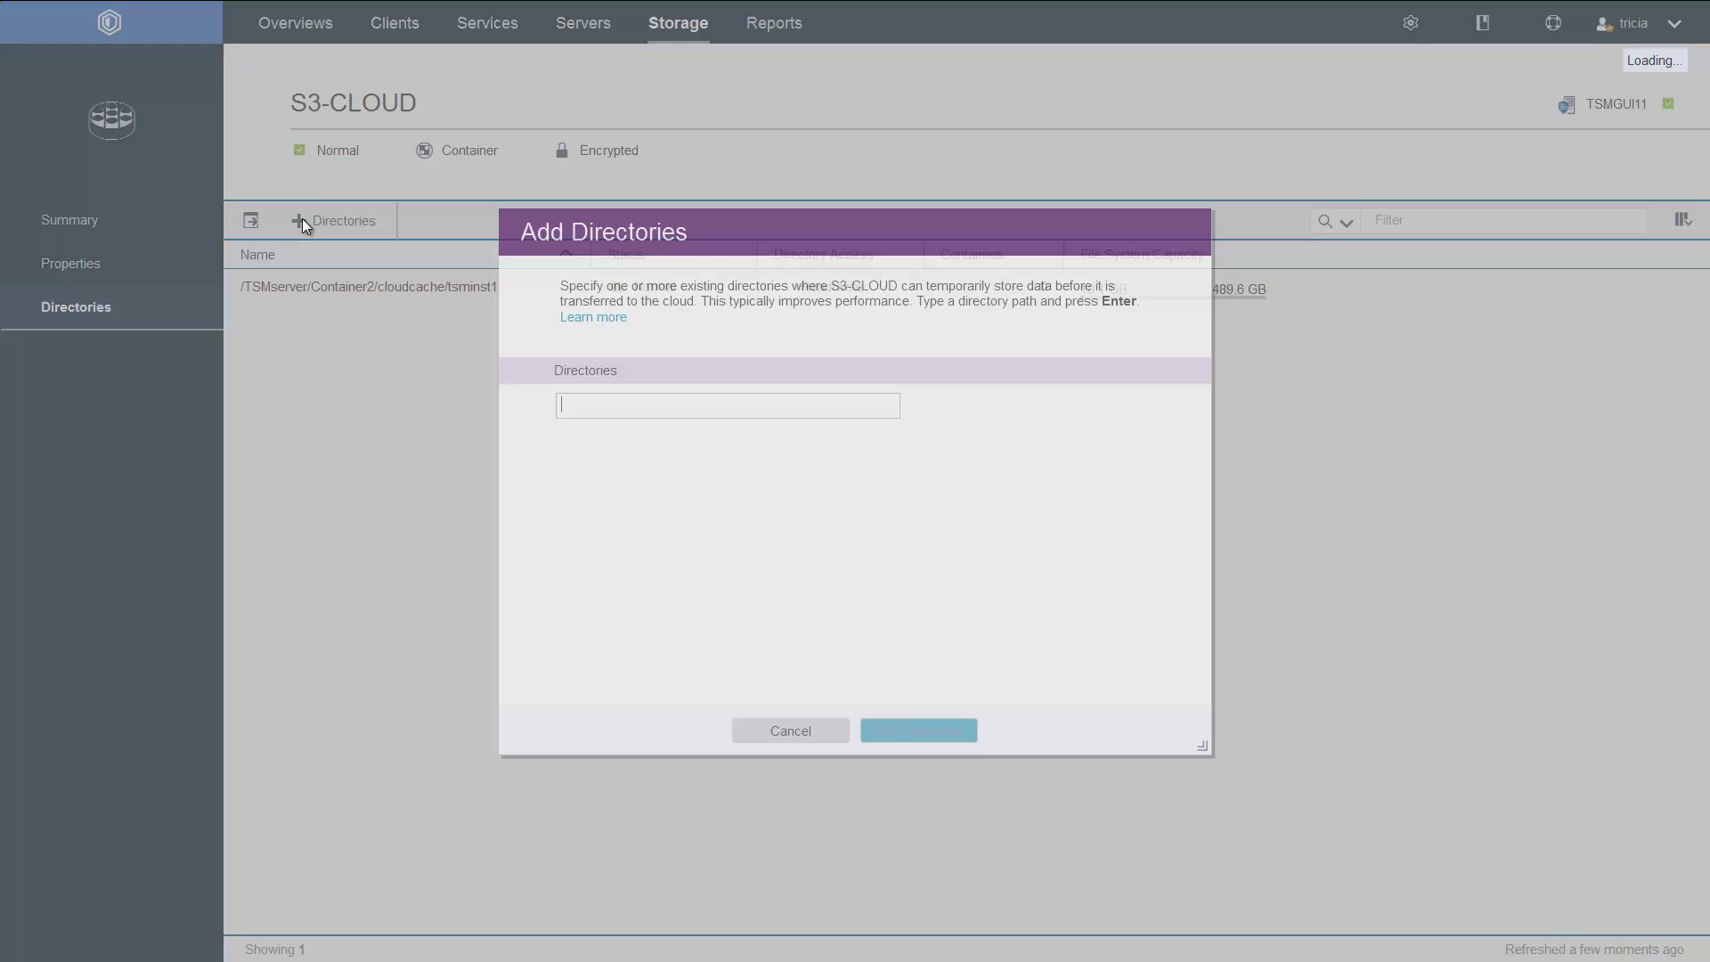
left_click(580, 408)
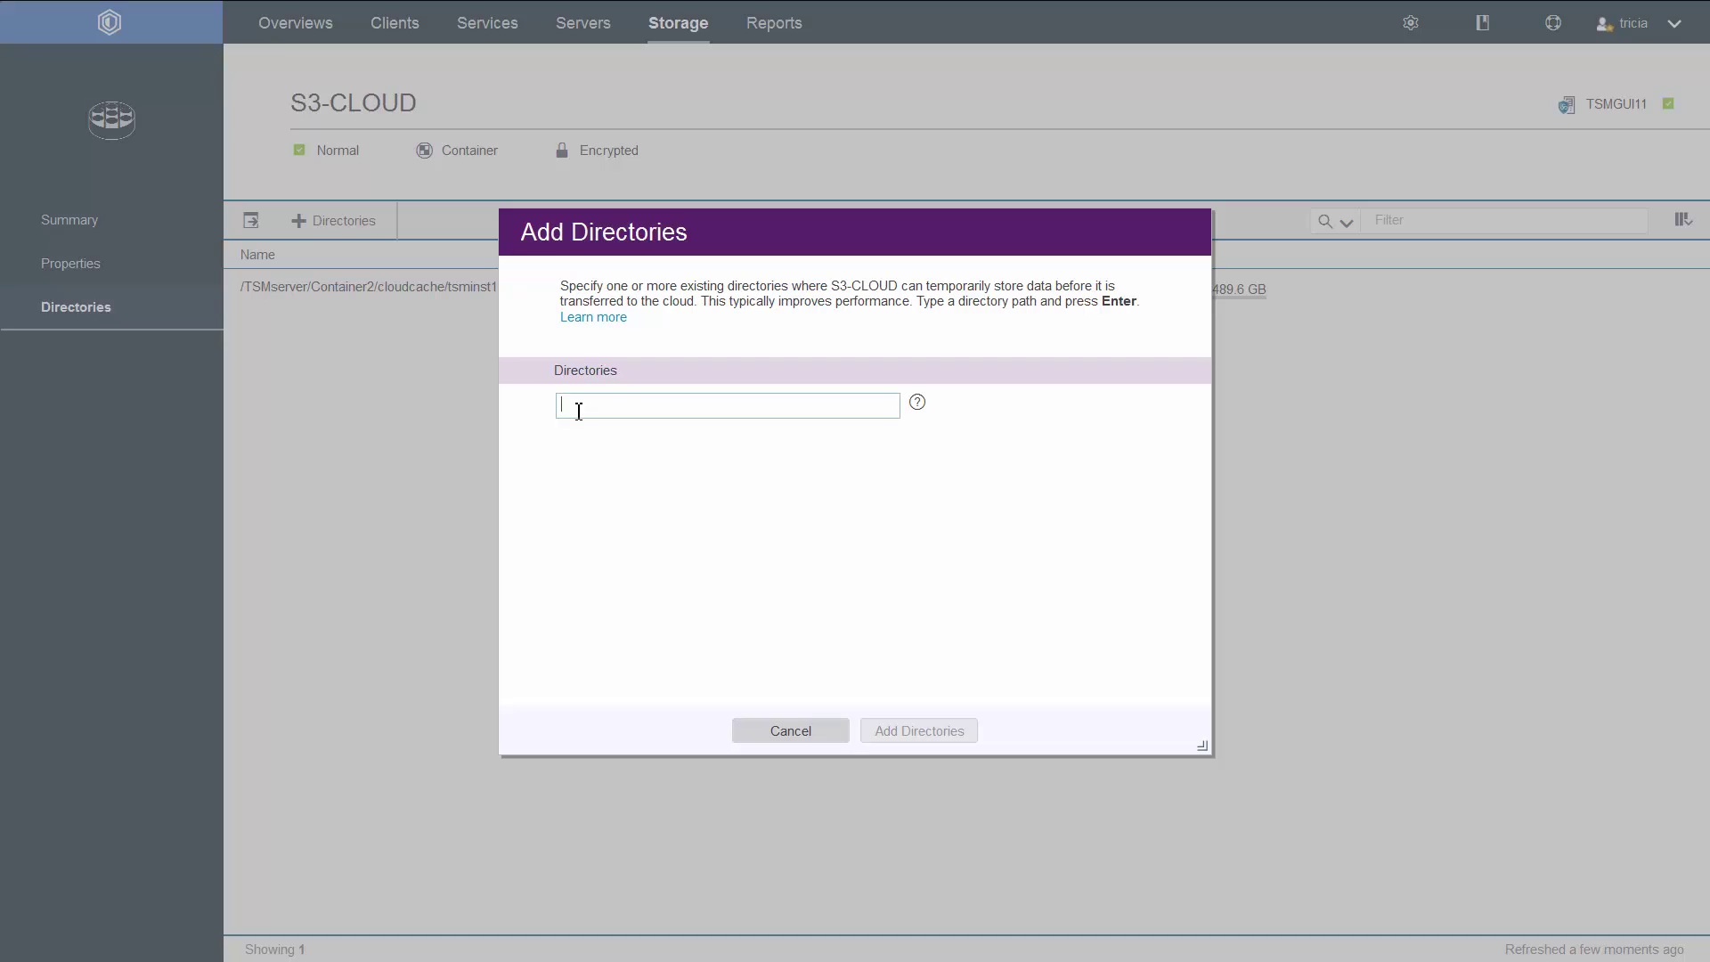
type("/TSMserver/Container2/tsminst1/")
key("Return")
left_click(890, 726)
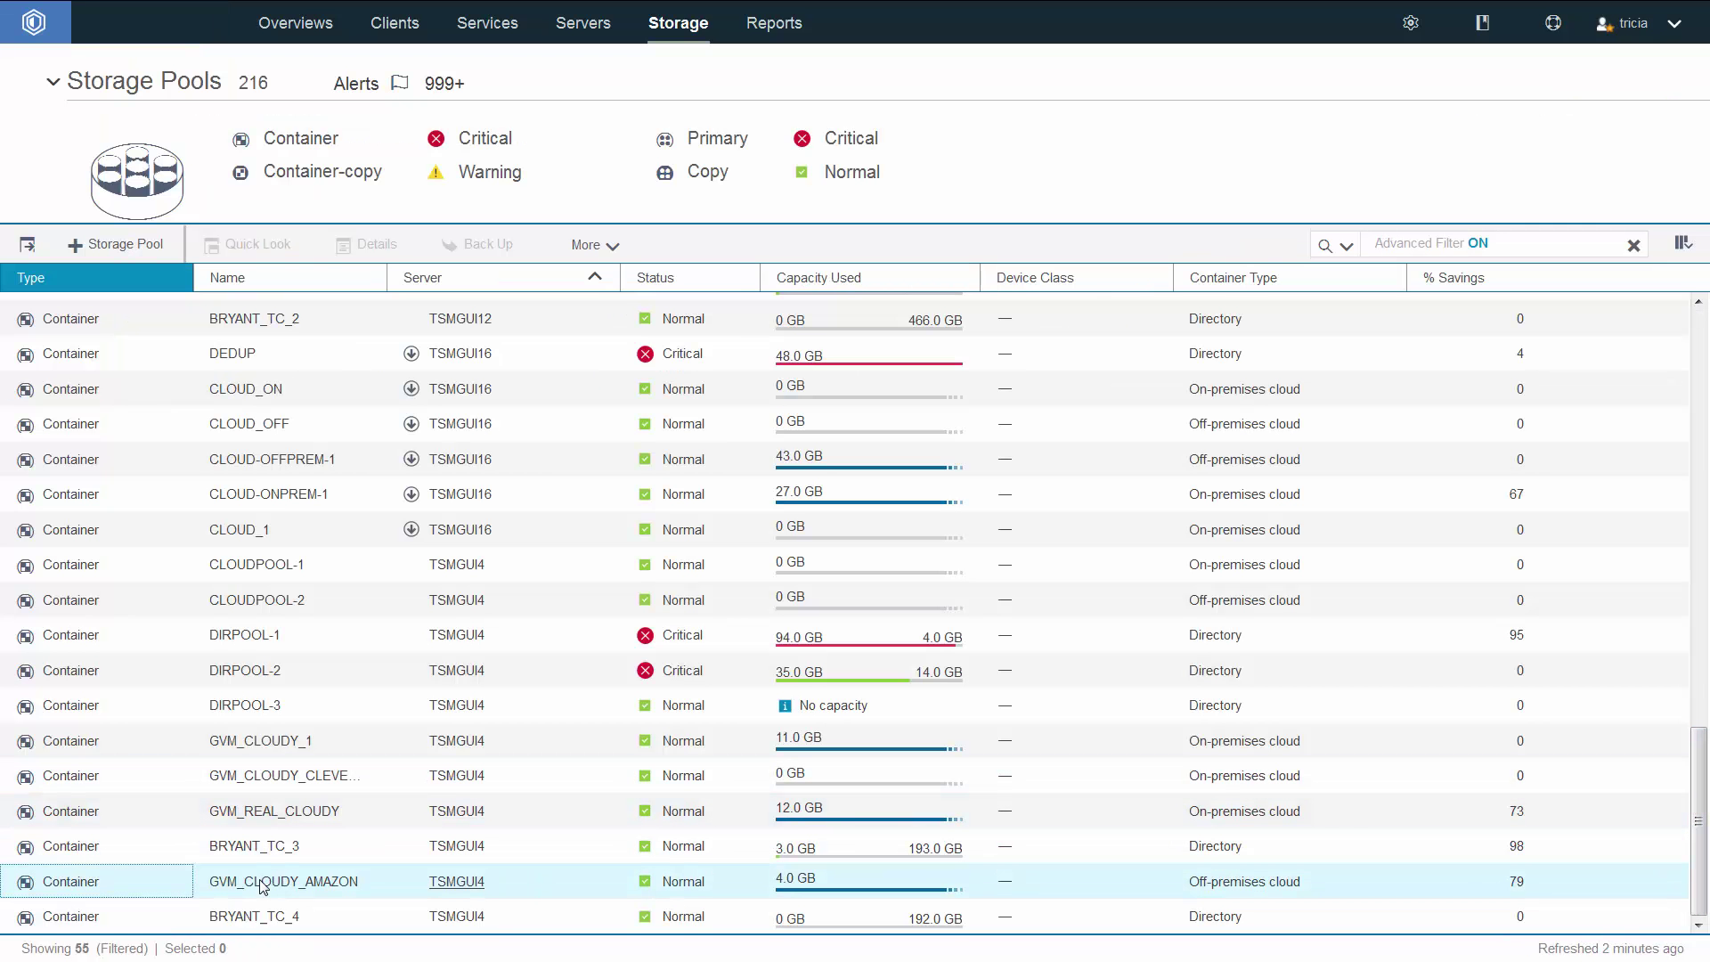
Step: Show the directory list in the GVM_CLOUDY_AMAZON pool's details
left_click(261, 884)
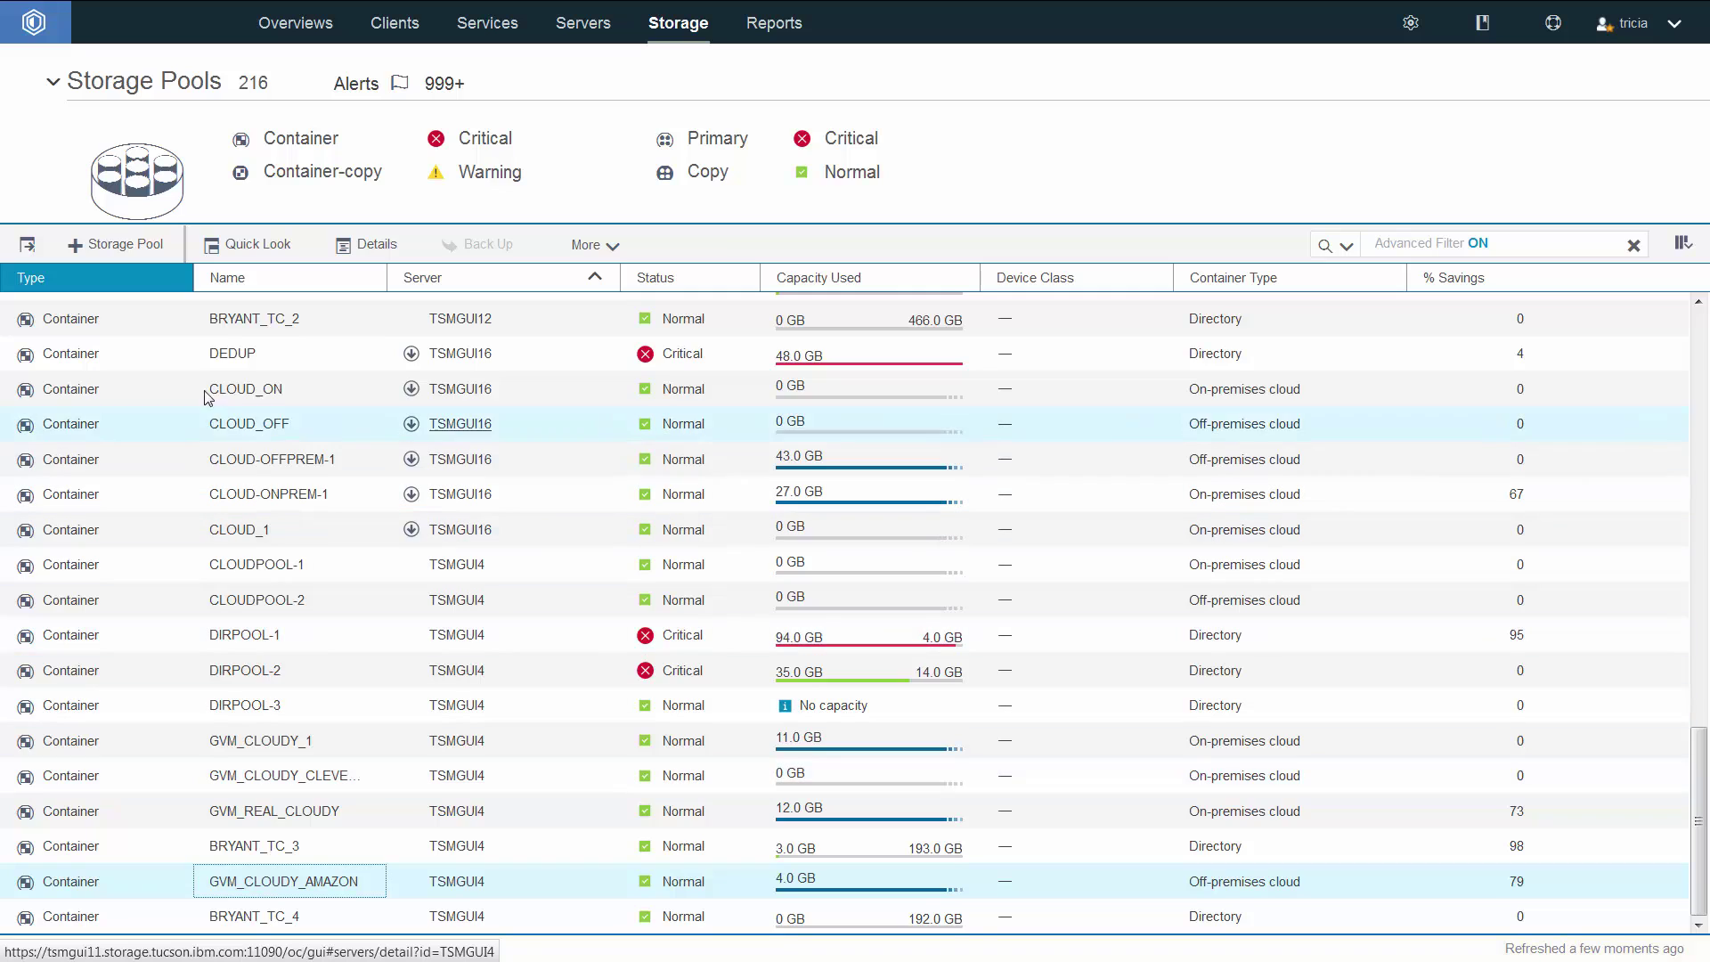
left_click(372, 246)
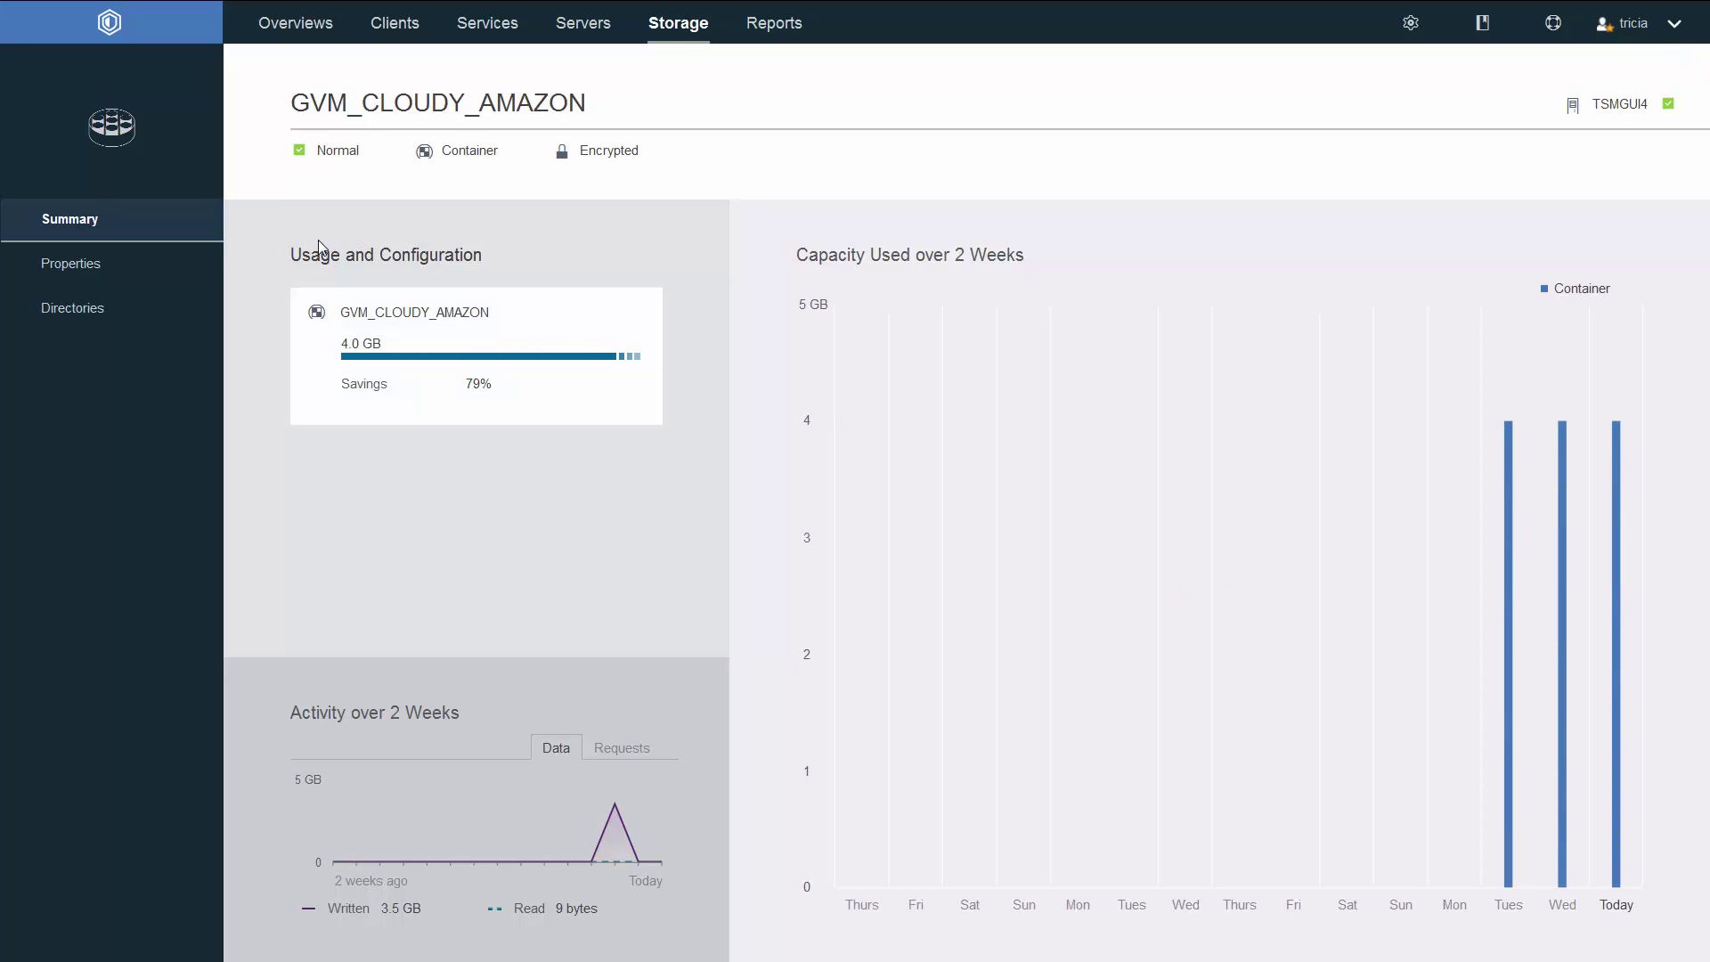
left_click(76, 306)
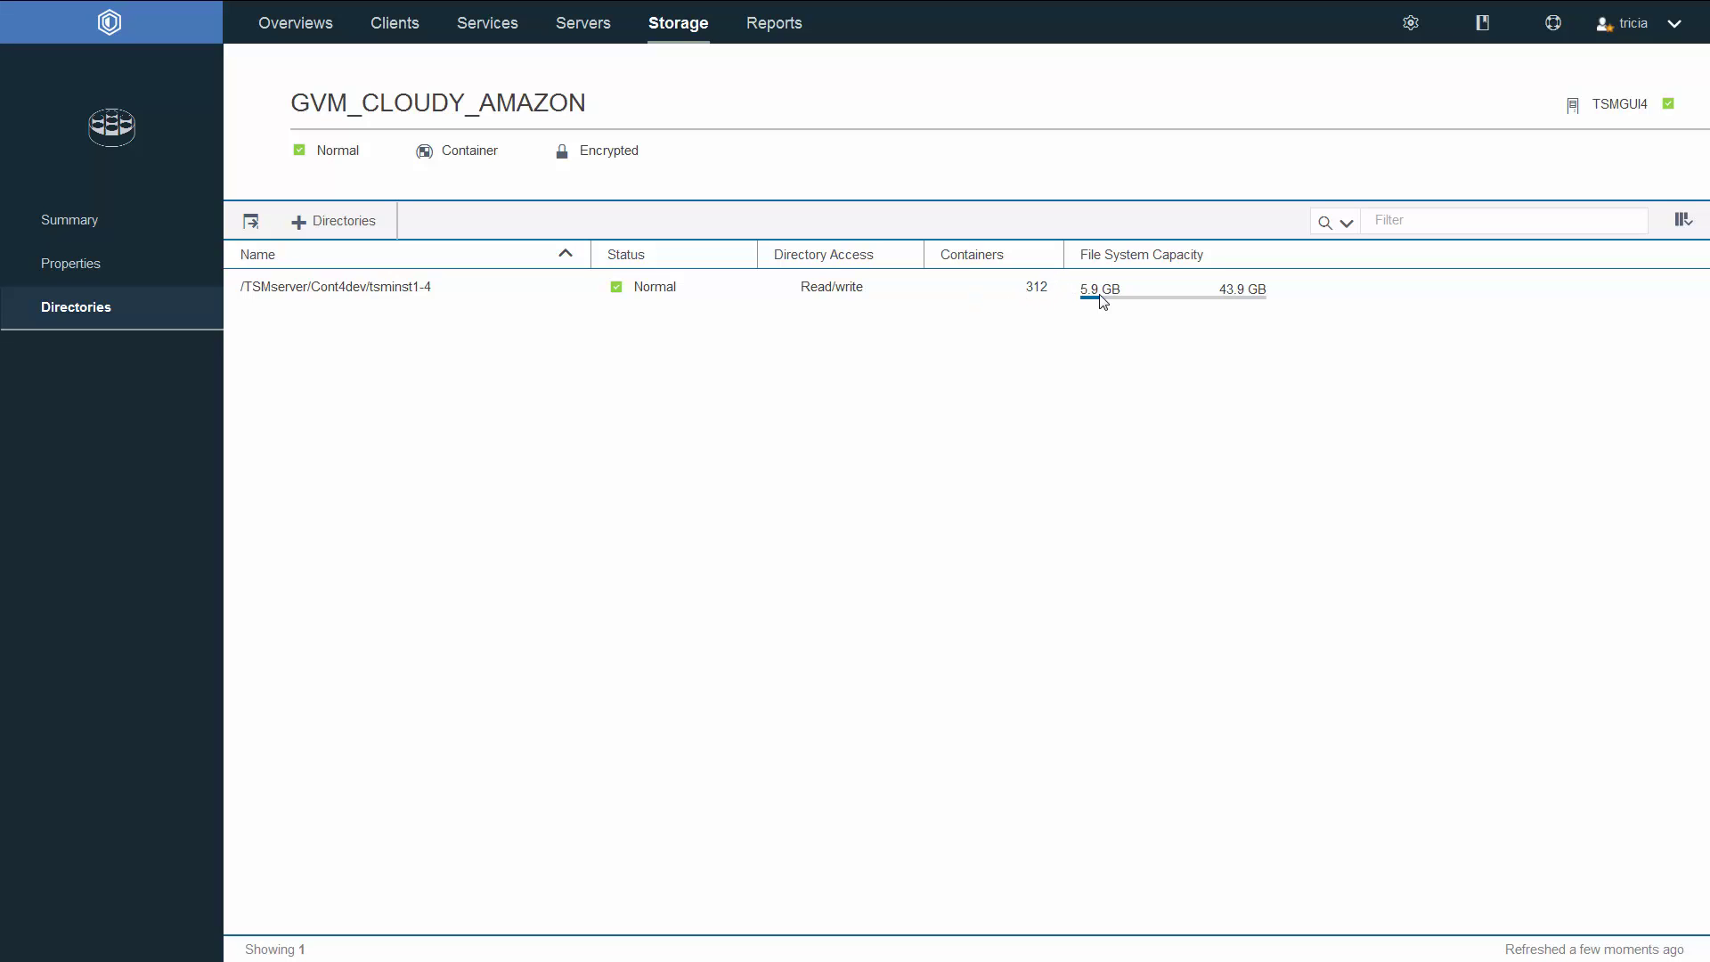
Step: Check how much of the directory's 49.9 GB file system capacity is used
mouse_move(1227, 294)
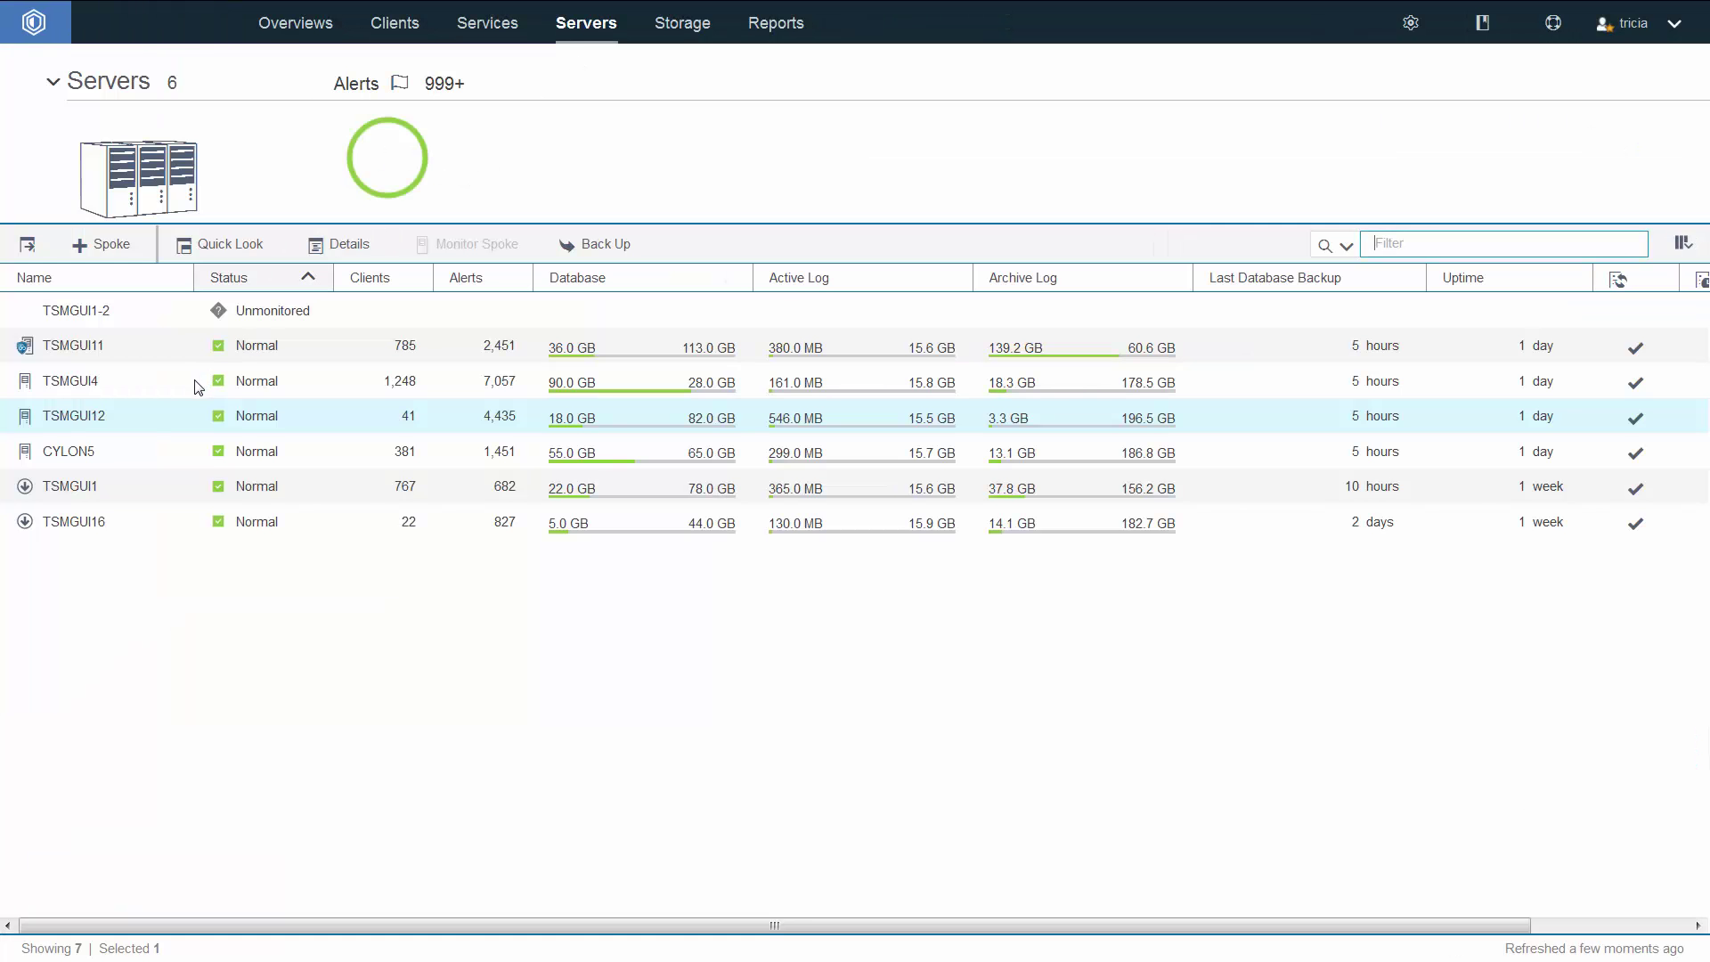
Step: Filter TSMGUI4's active tasks by 'cloud' to show the running Local to Cloud Transfer
left_click(77, 392)
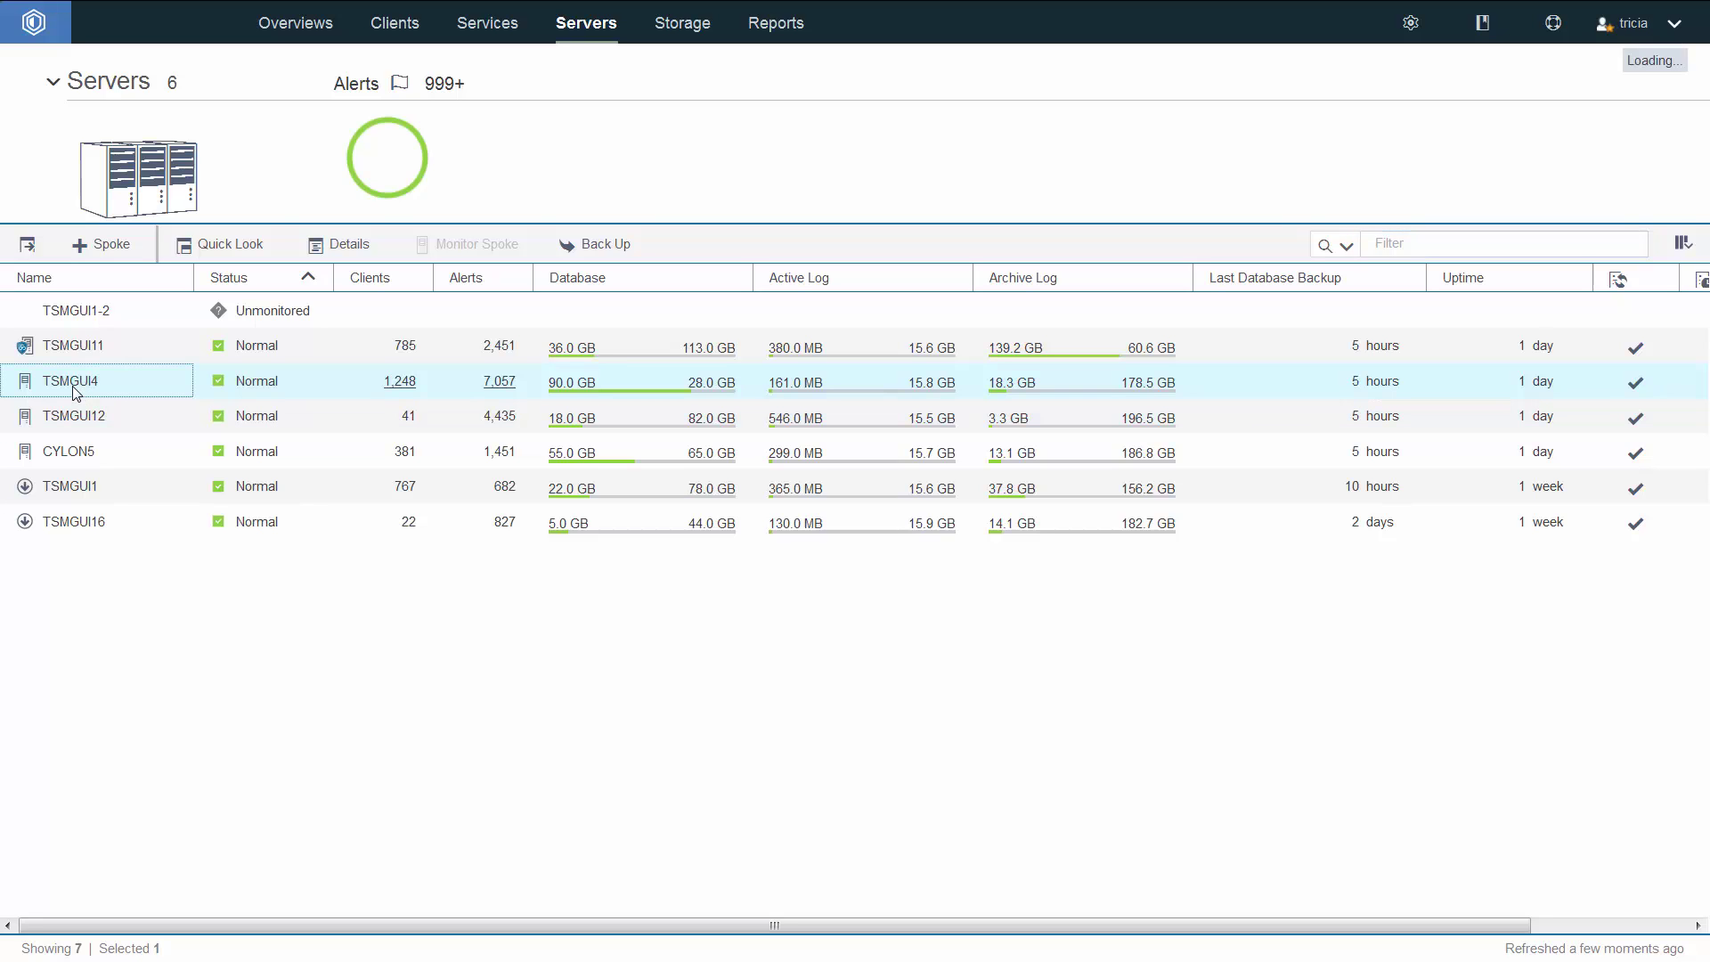
double_click(67, 383)
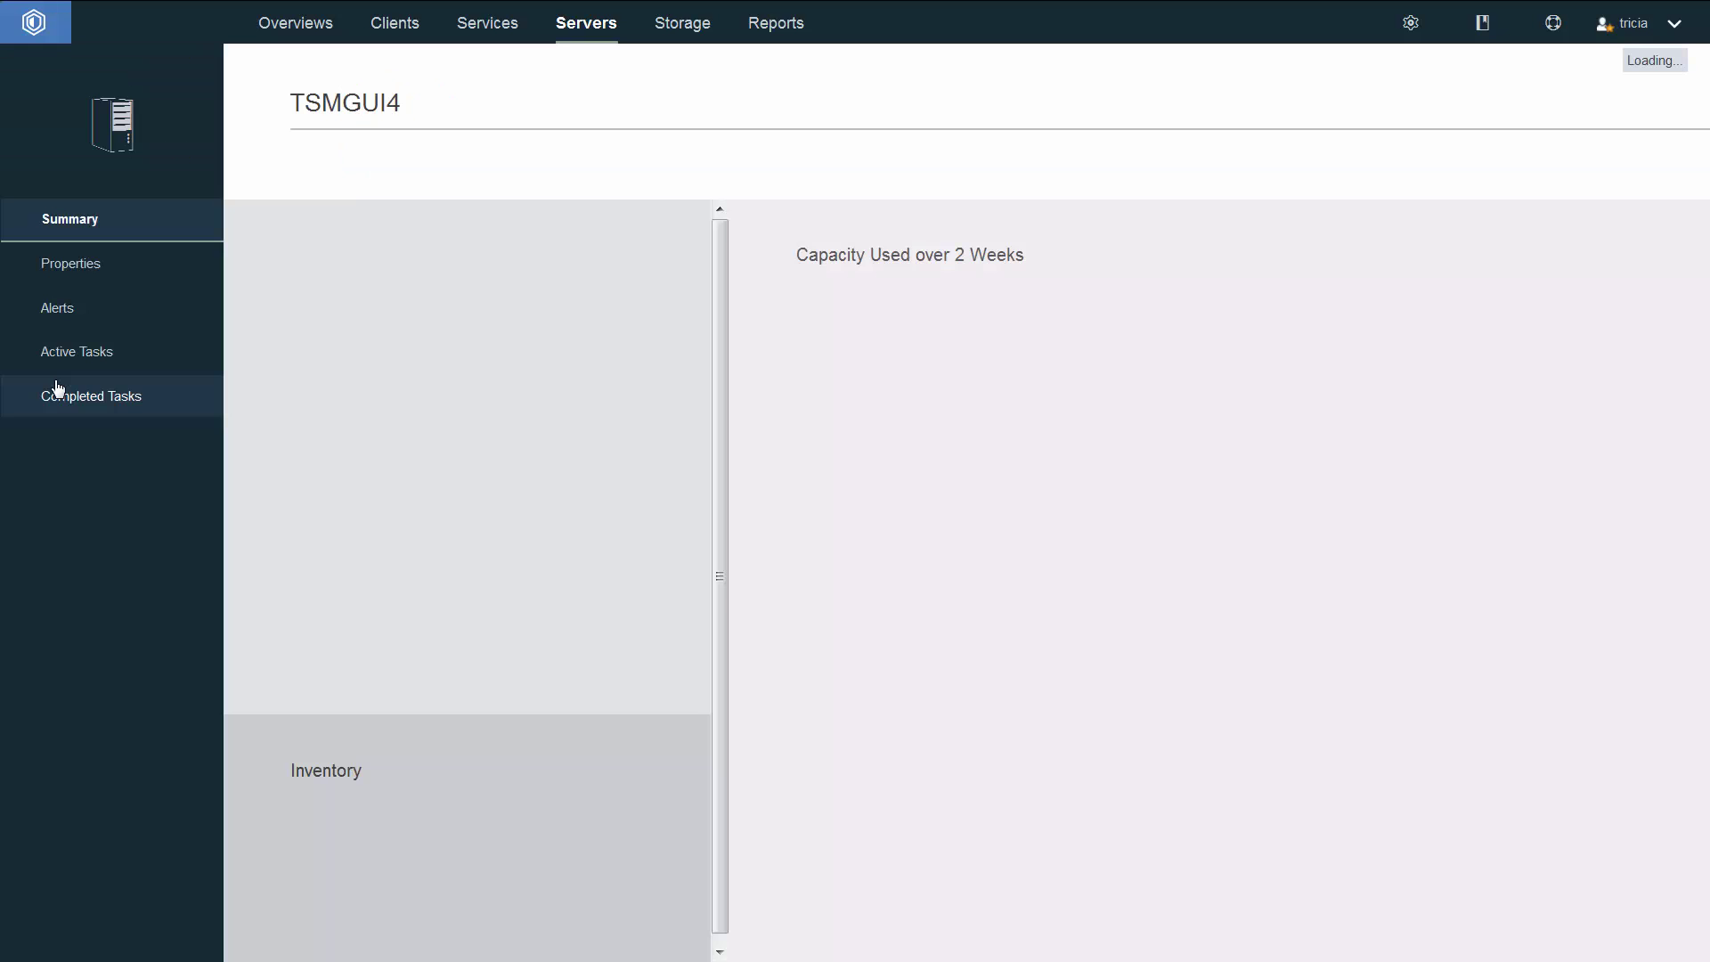
left_click(55, 371)
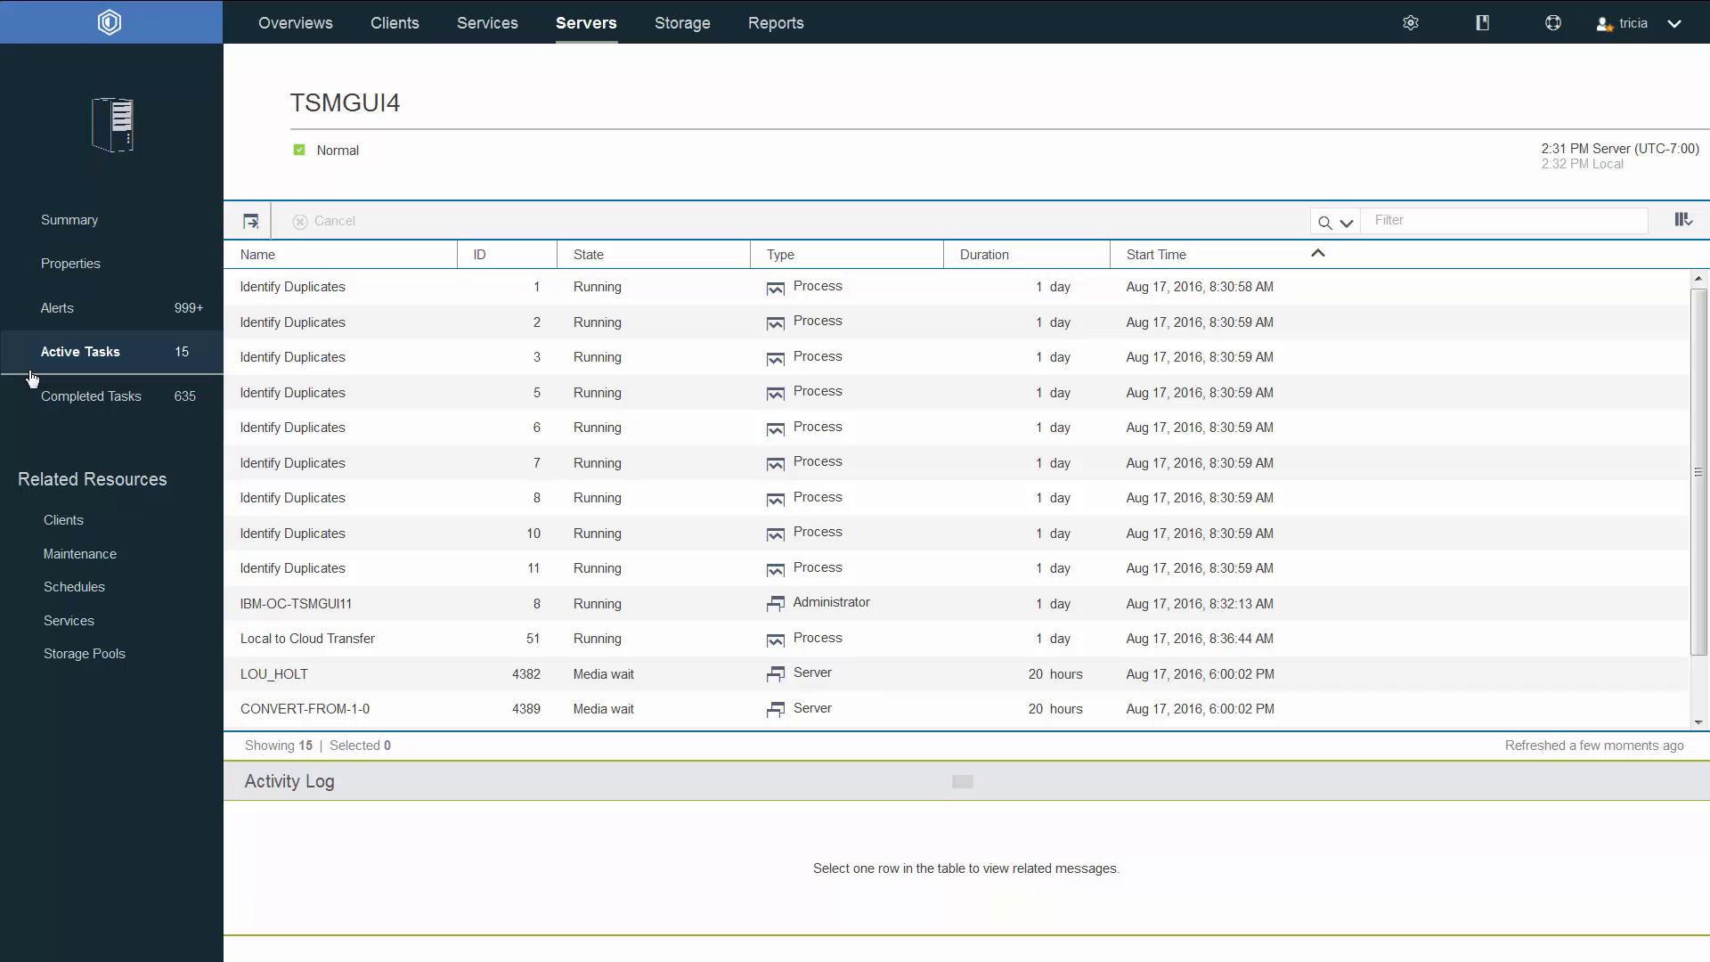
left_click(1385, 230)
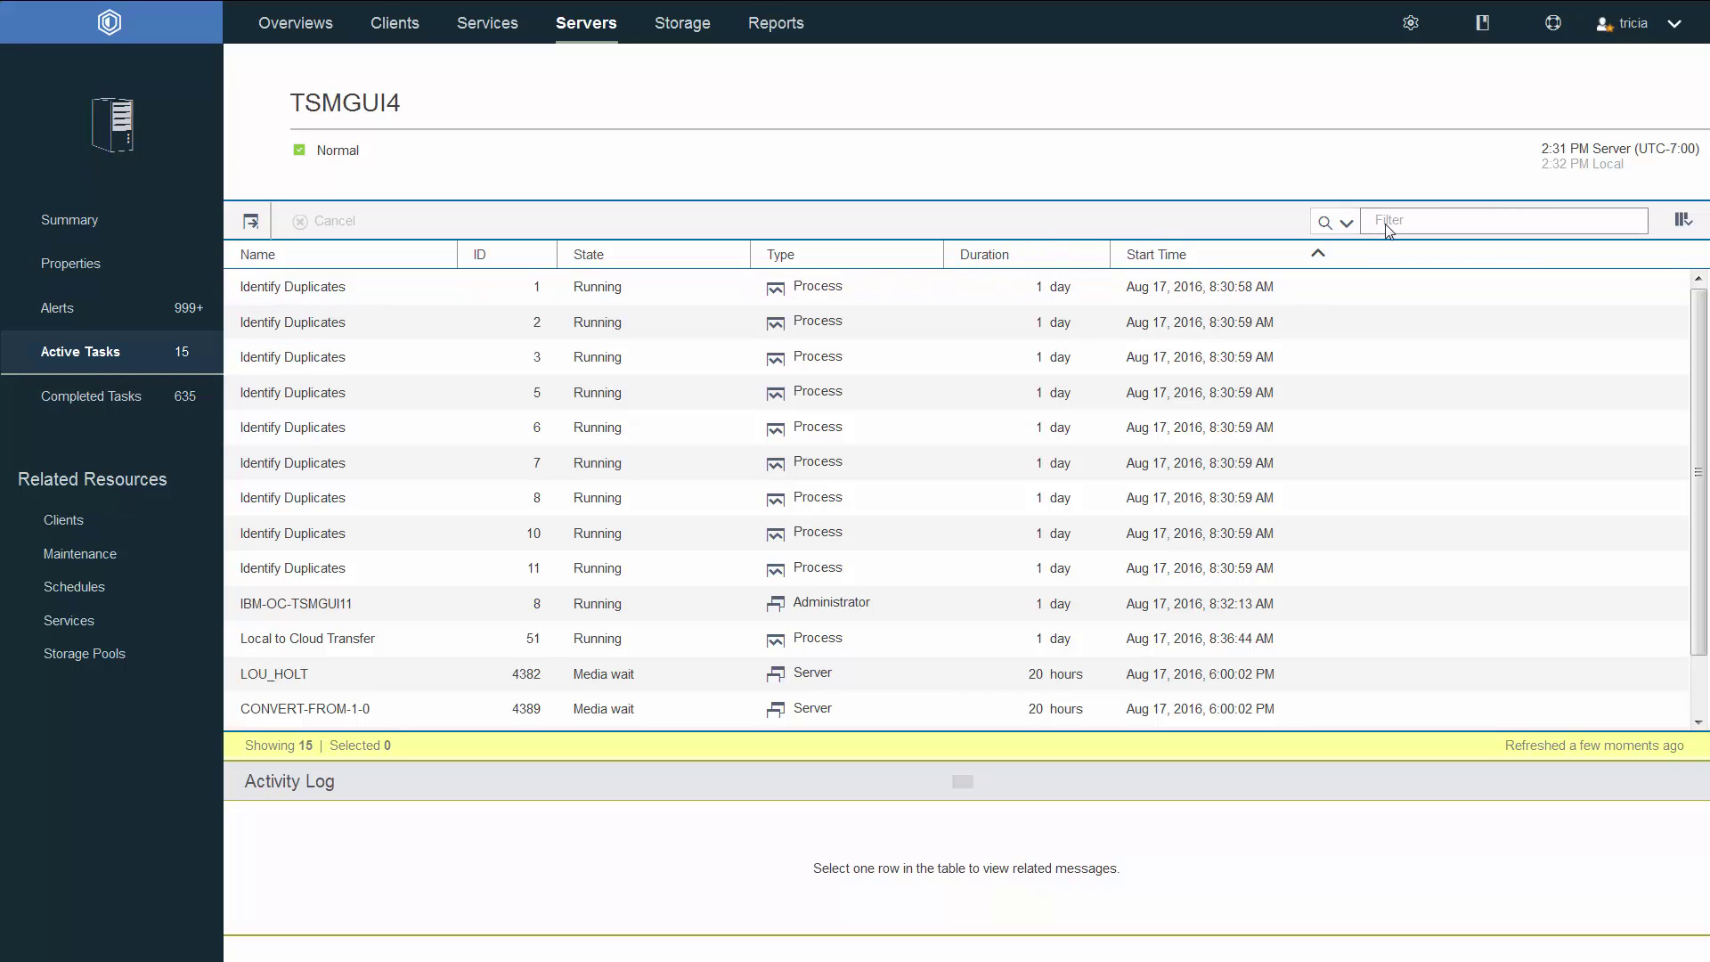
type("cloud")
key("Return")
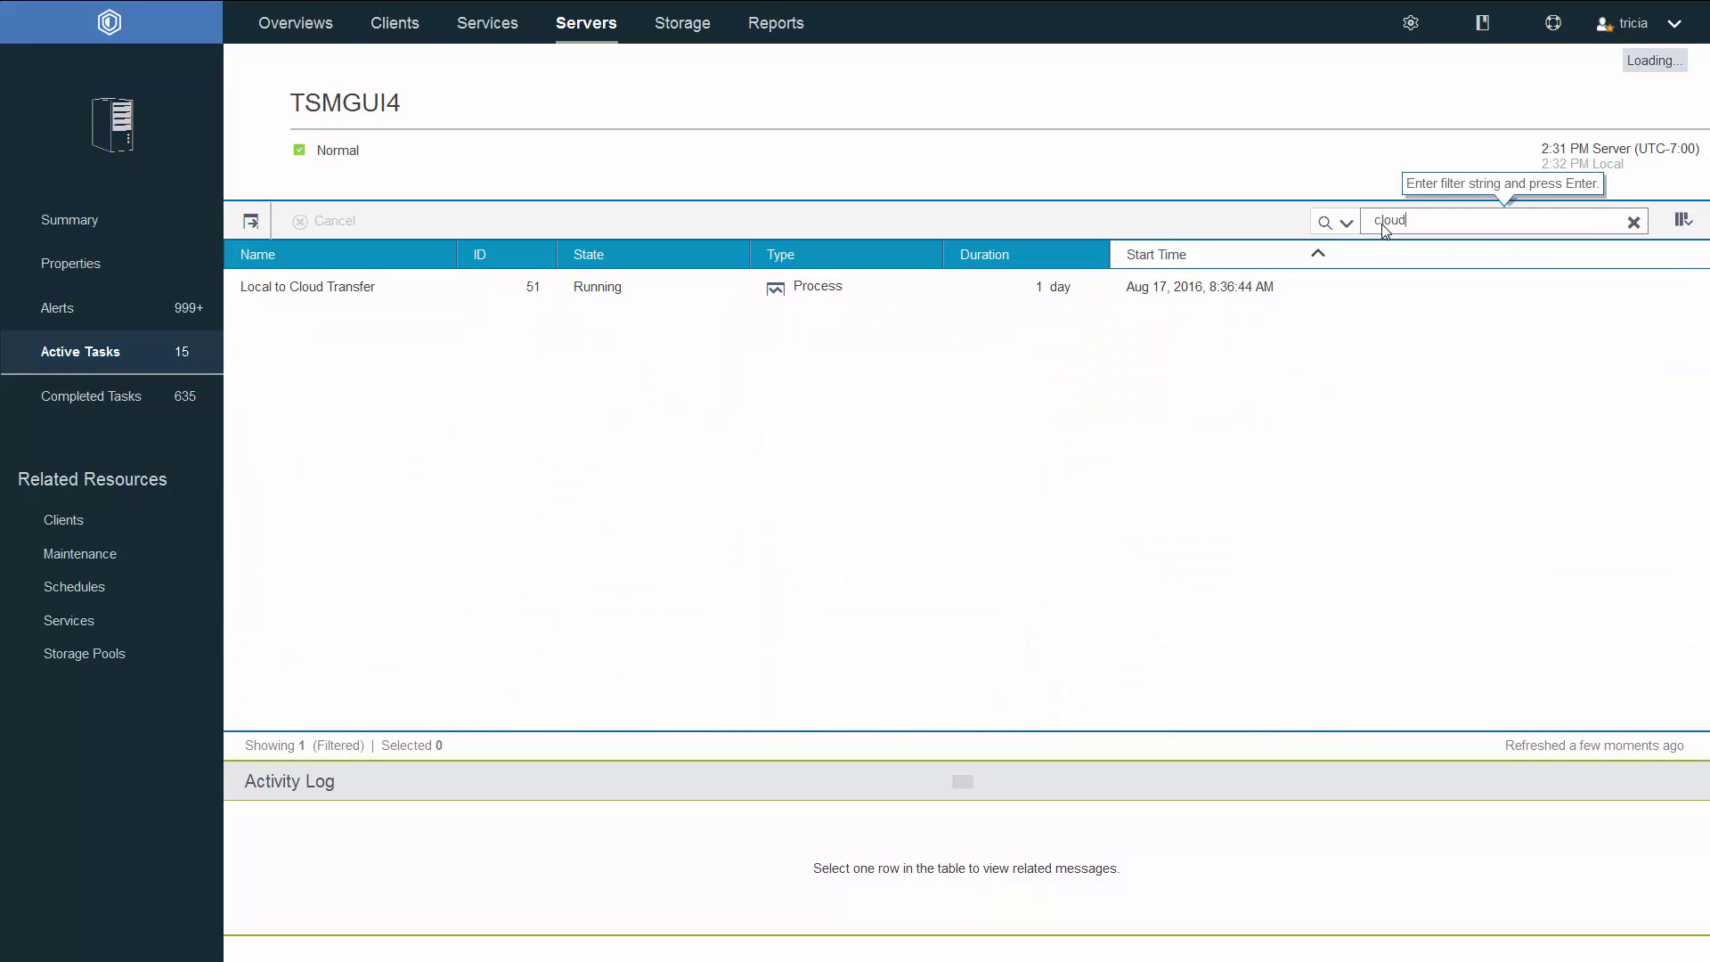
Step: Select the Local to Cloud Transfer task and scroll down to review it
left_click(266, 294)
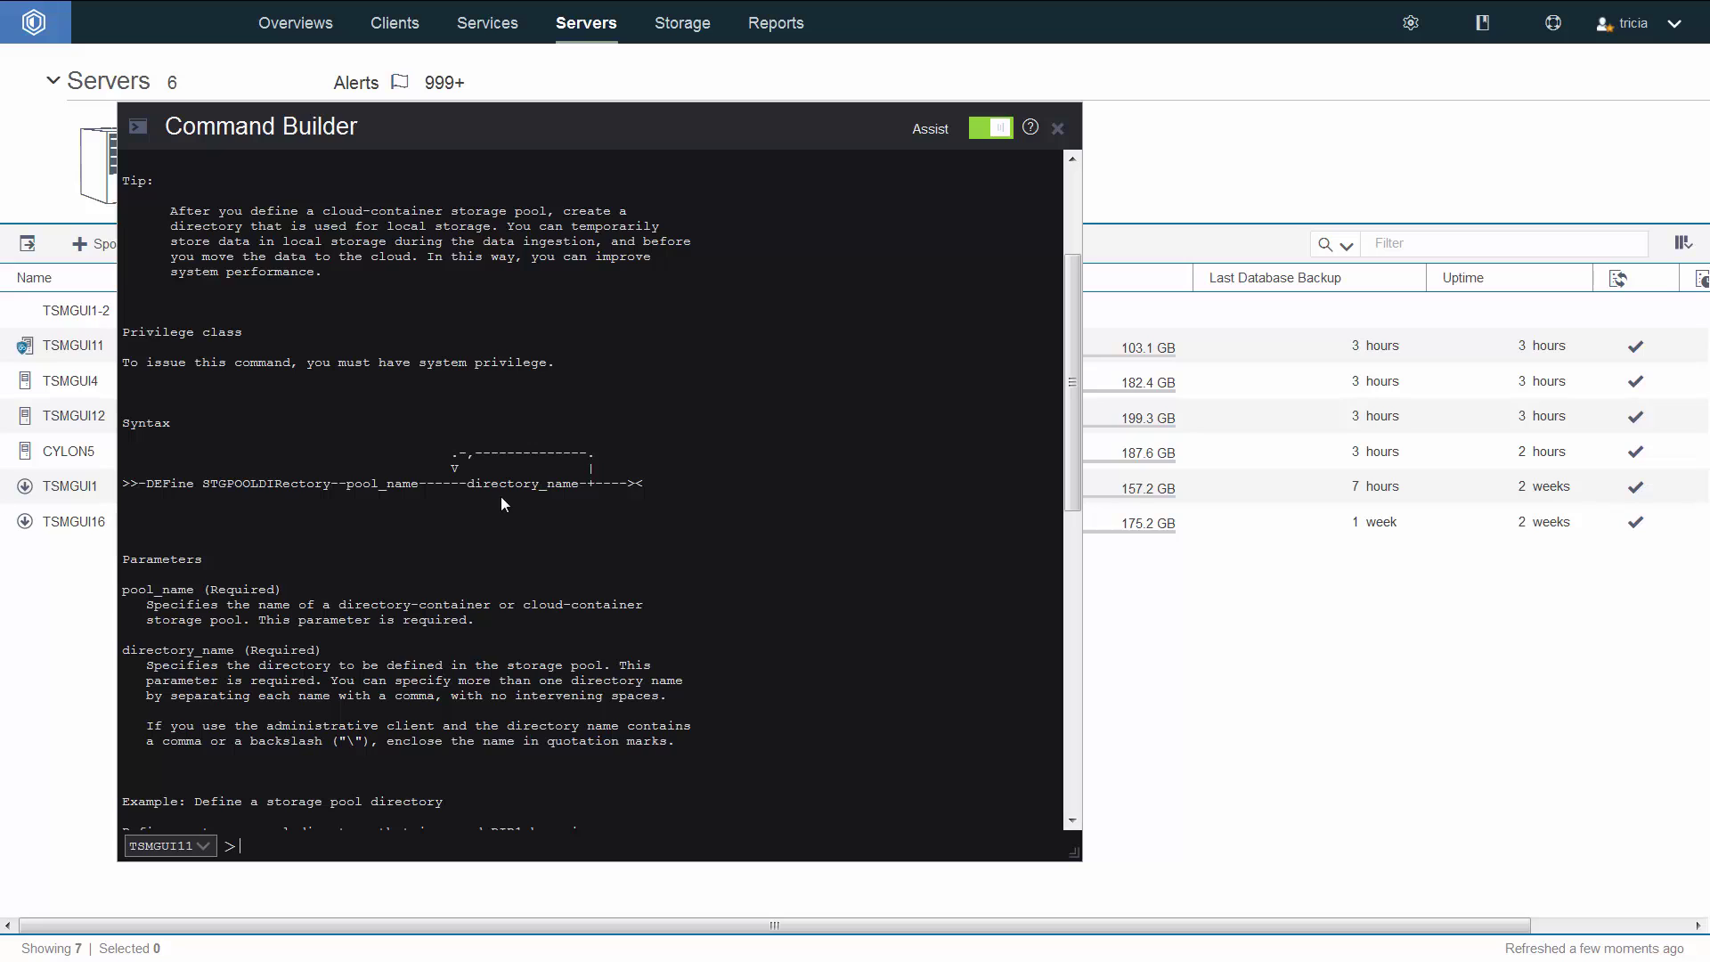
scroll(676, 565, "down", 10)
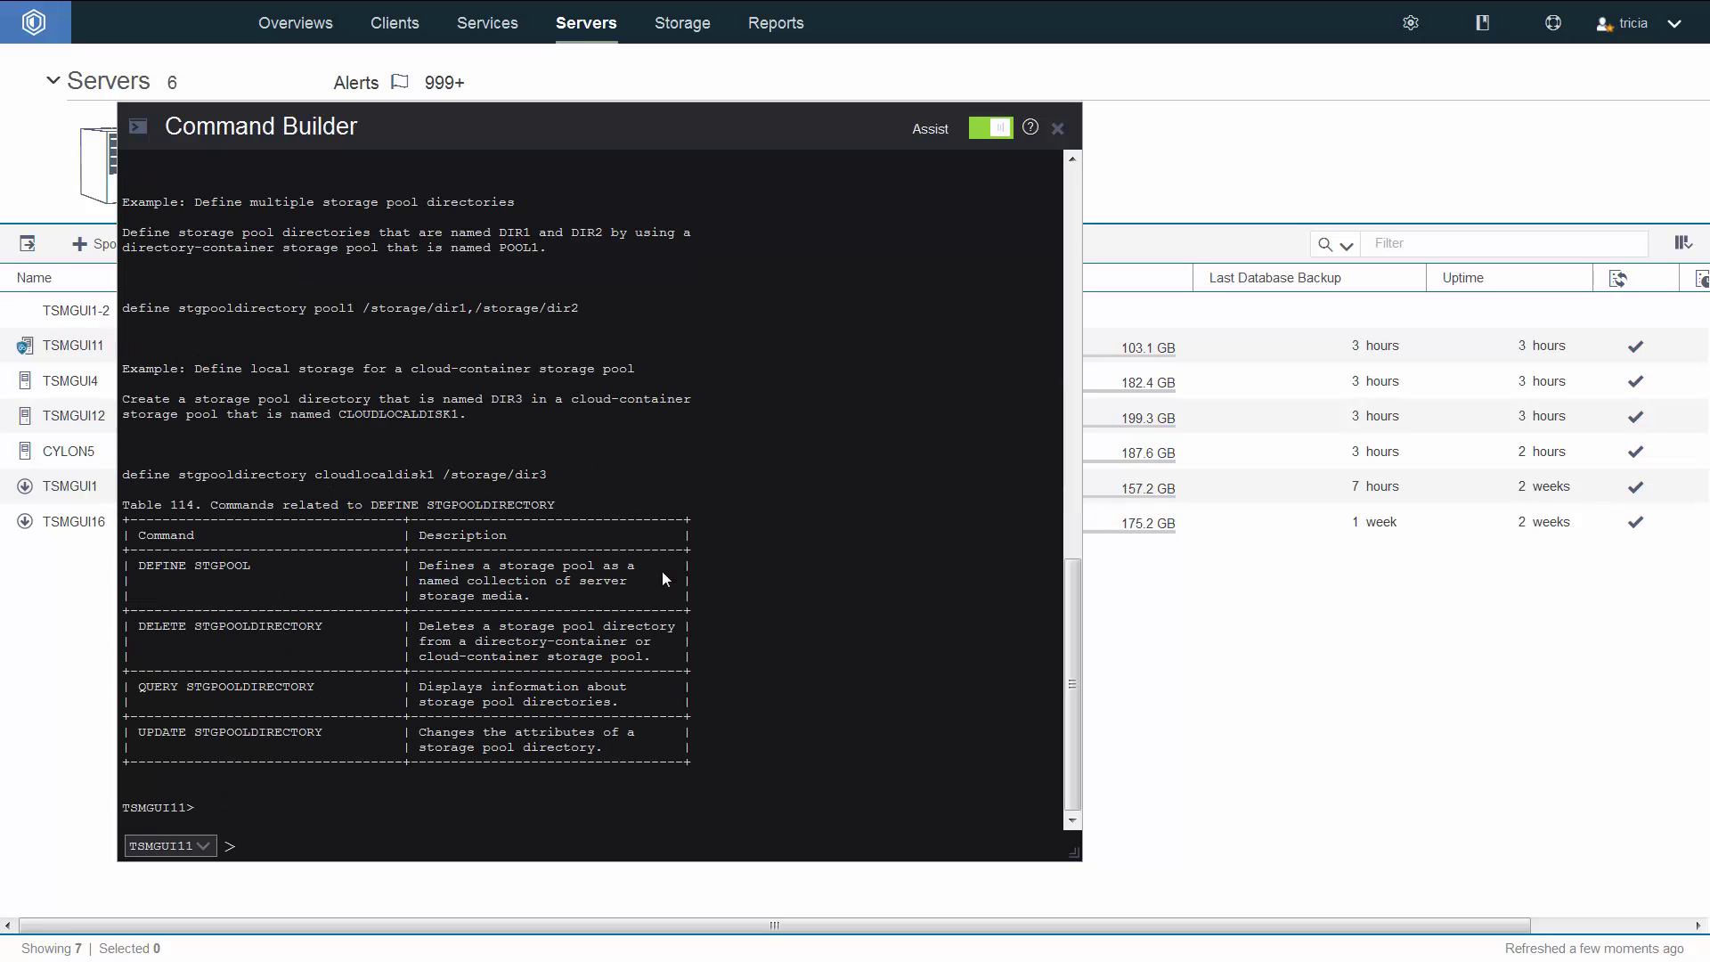